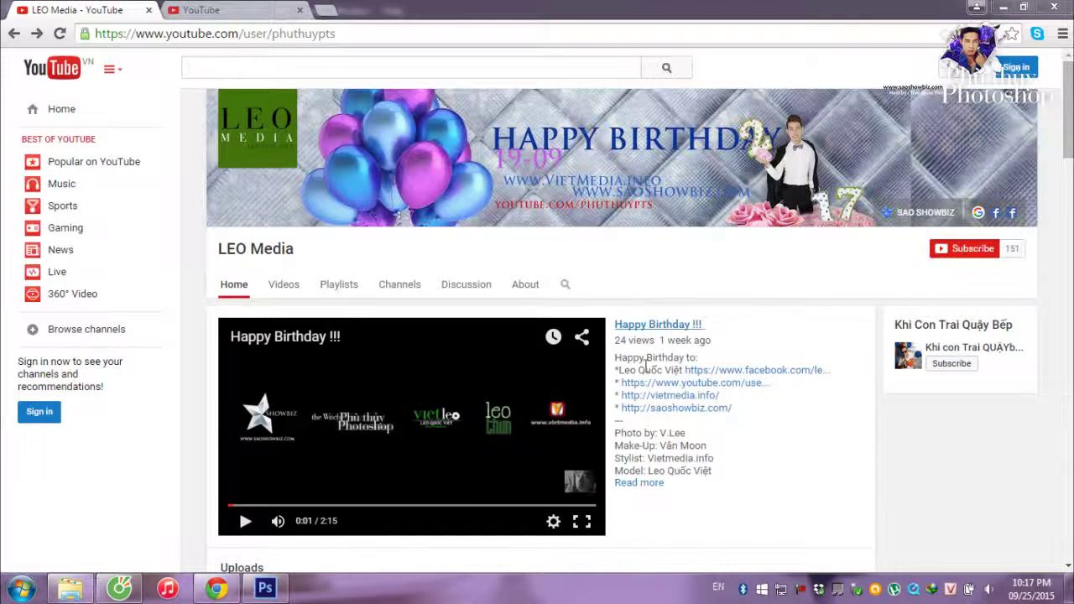
Step: Switch from Chrome to Photoshop, where the curly-haired model portrait is open
{"action": "left_click", "coordinate": [265, 588]}
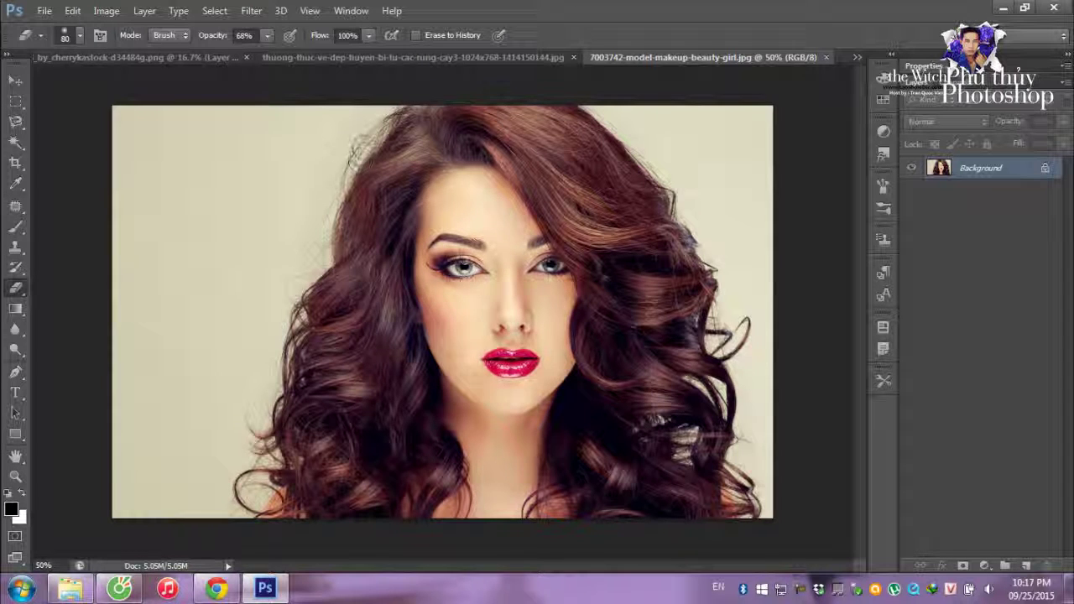
{"action": "left_click", "coordinate": [16, 123]}
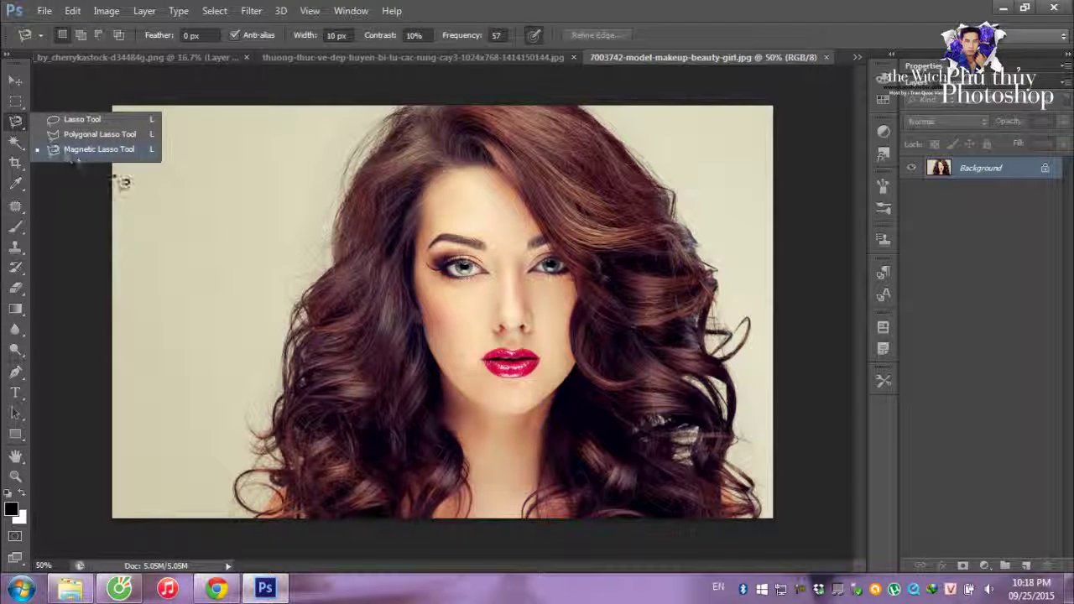
{"action": "left_click", "coordinate": [310, 306]}
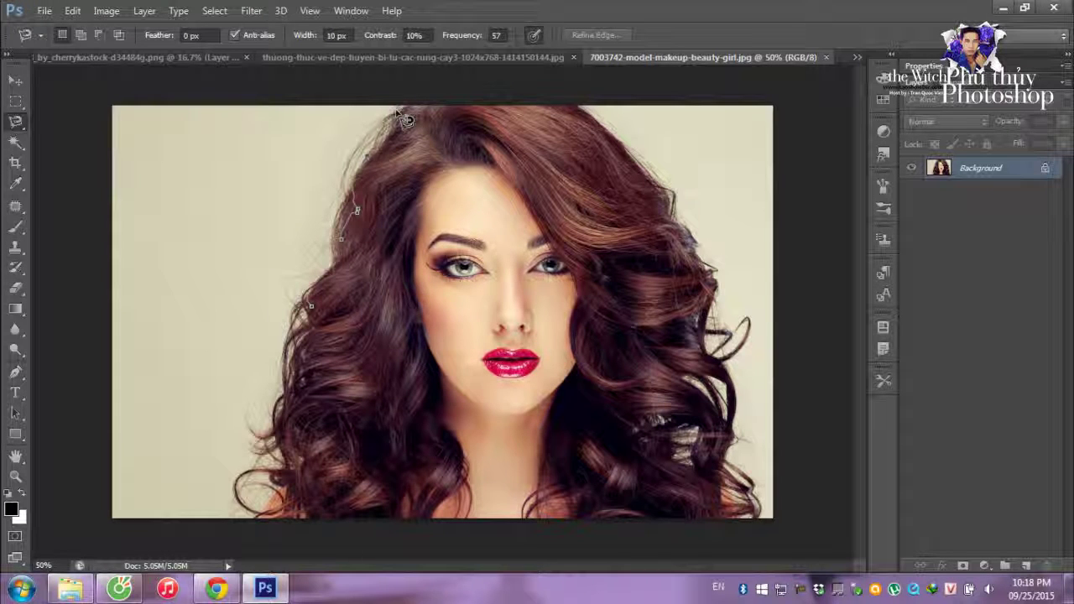
{"action": "left_click", "coordinate": [311, 307]}
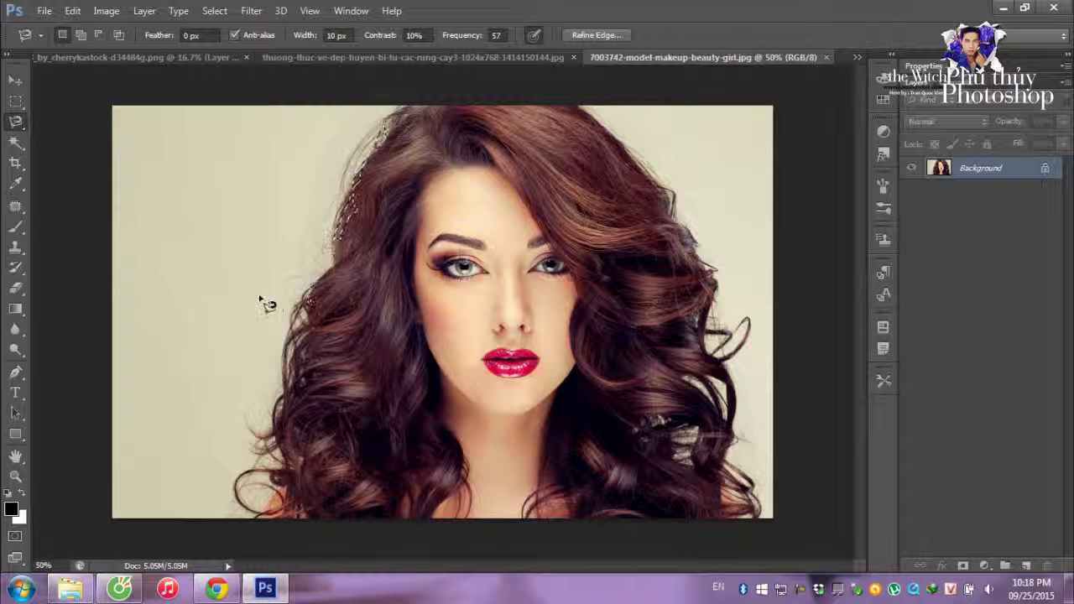
{"action": "left_click", "coordinate": [15, 371]}
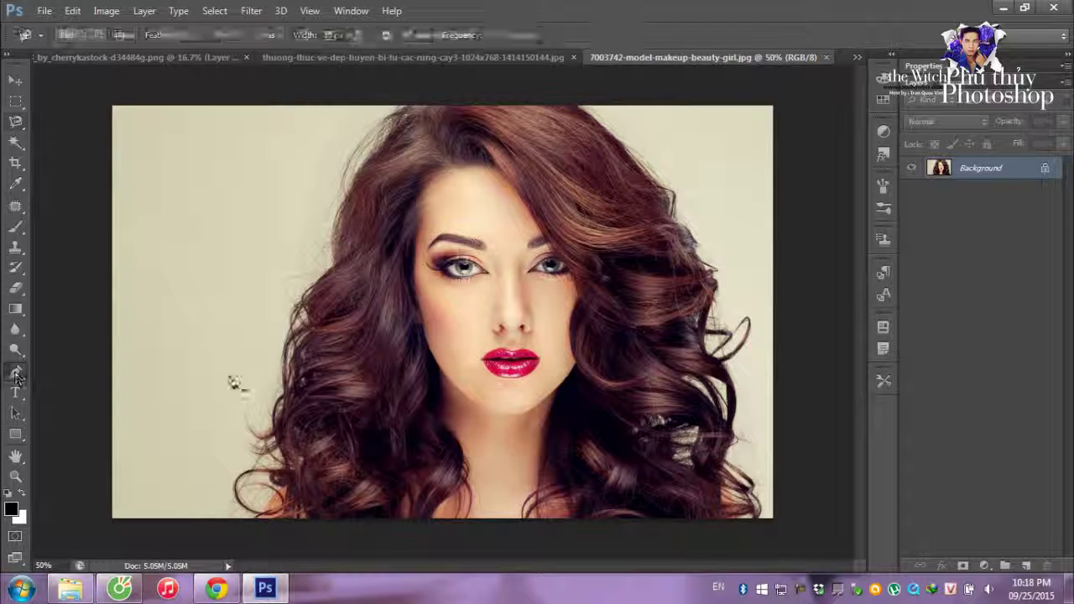
{"action": "left_click", "coordinate": [293, 472]}
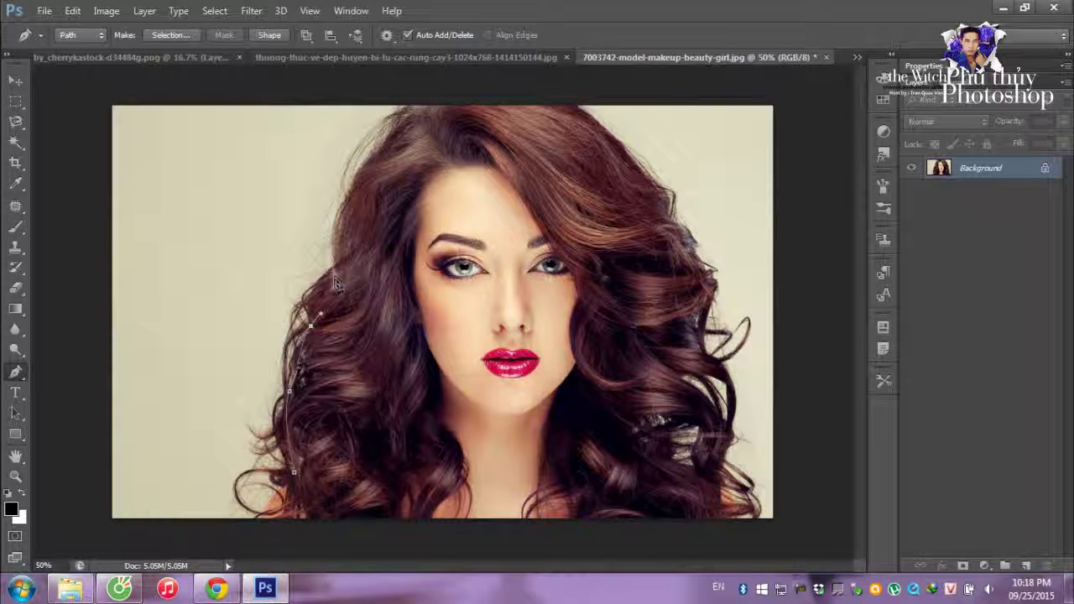
{"action": "left_click", "coordinate": [348, 198]}
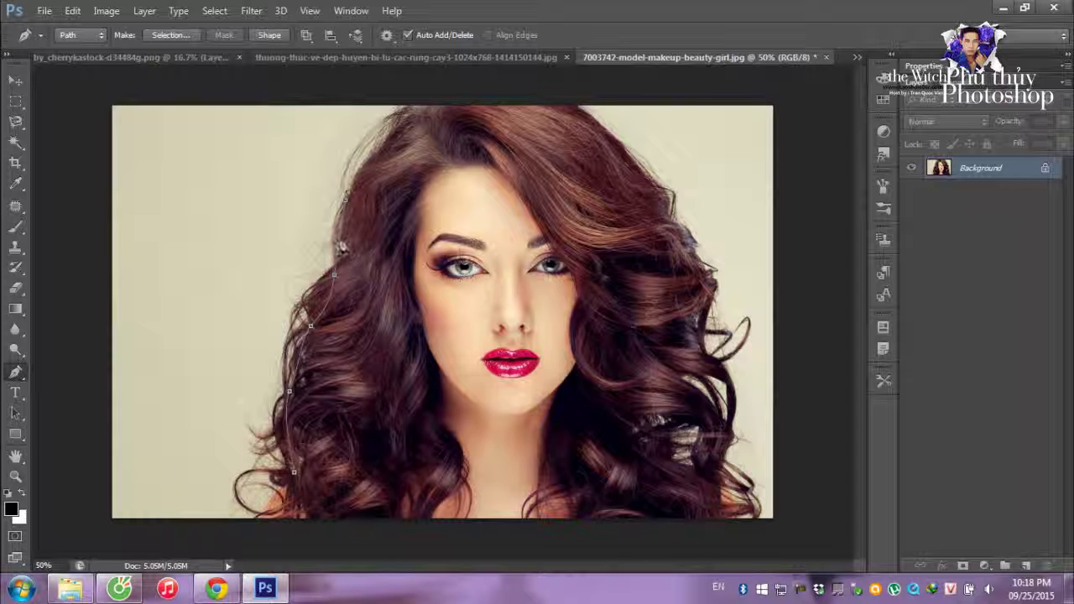
{"action": "left_click", "coordinate": [298, 477]}
{"action": "key", "text": "Escape"}
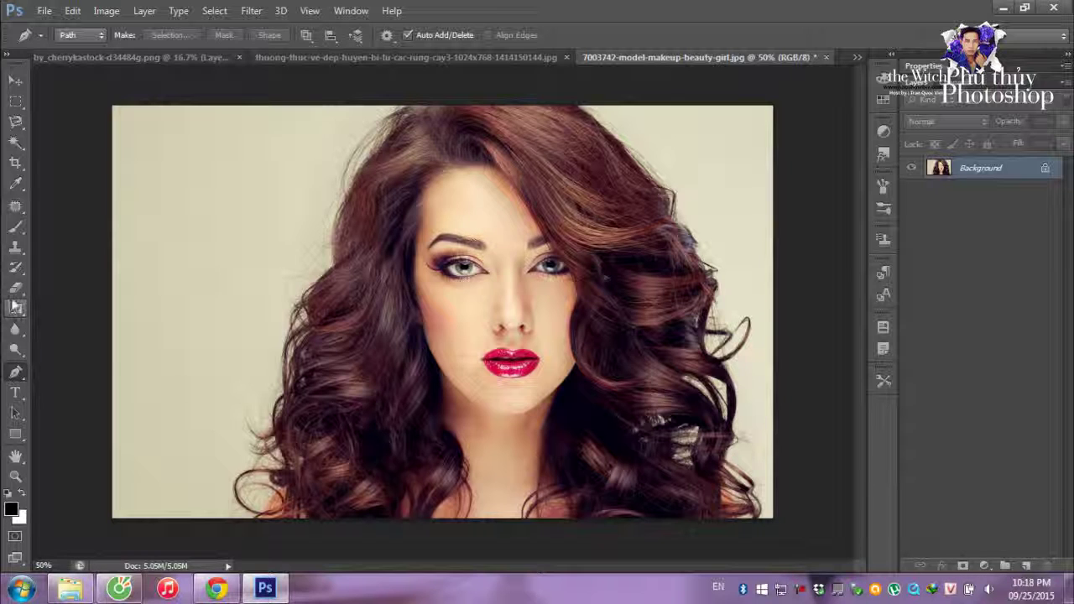
{"action": "left_click", "coordinate": [13, 293]}
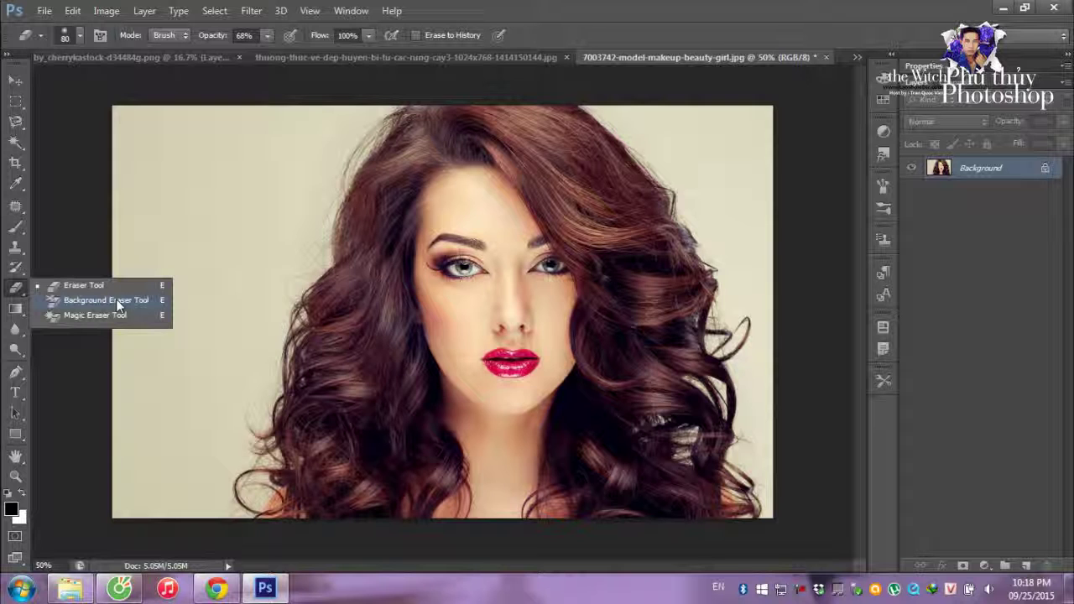
Step: Erase beige patches beside the upper-left hair with the Background Eraser at 30% tolerance
{"action": "left_click", "coordinate": [115, 299]}
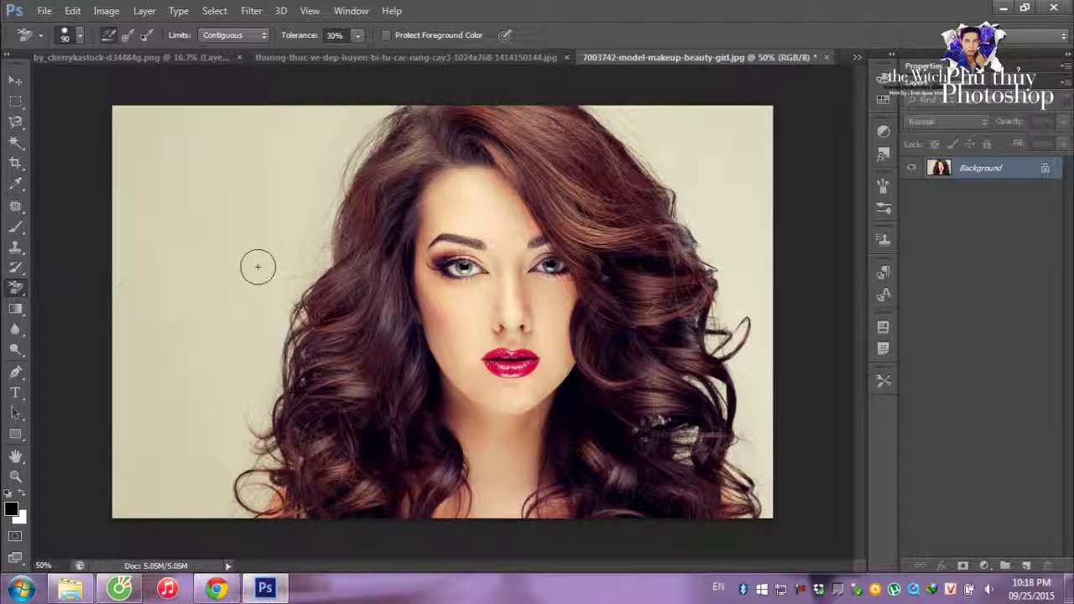
{"action": "left_click", "coordinate": [367, 121]}
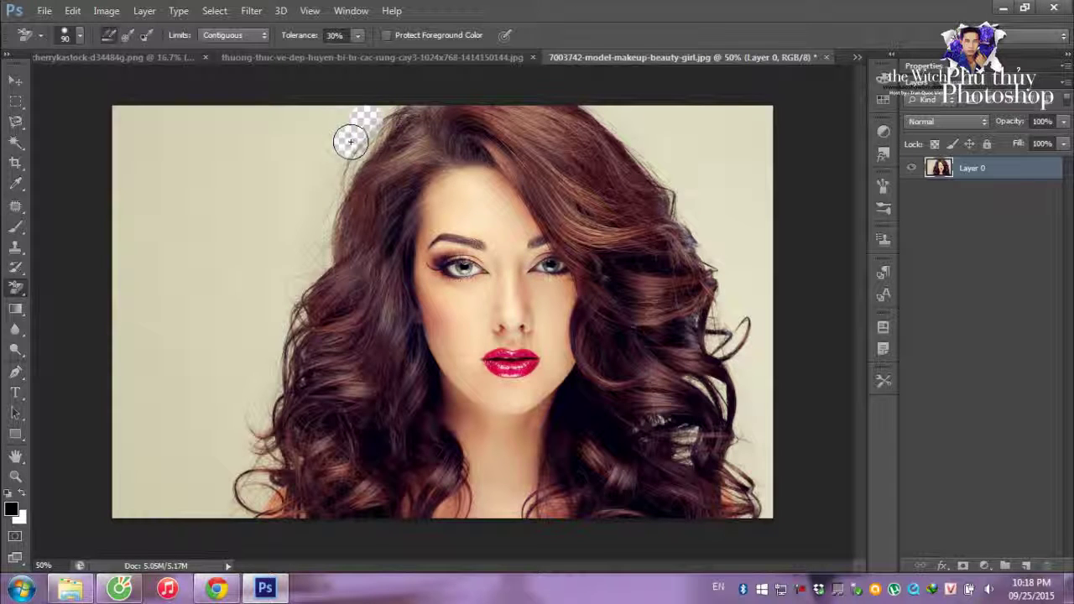
{"action": "mouse_move", "coordinate": [350, 141]}
{"action": "left_mouse_down"}
{"action": "mouse_move", "coordinate": [338, 165]}
{"action": "mouse_move", "coordinate": [327, 146]}
{"action": "mouse_move", "coordinate": [351, 166]}
{"action": "left_mouse_up"}
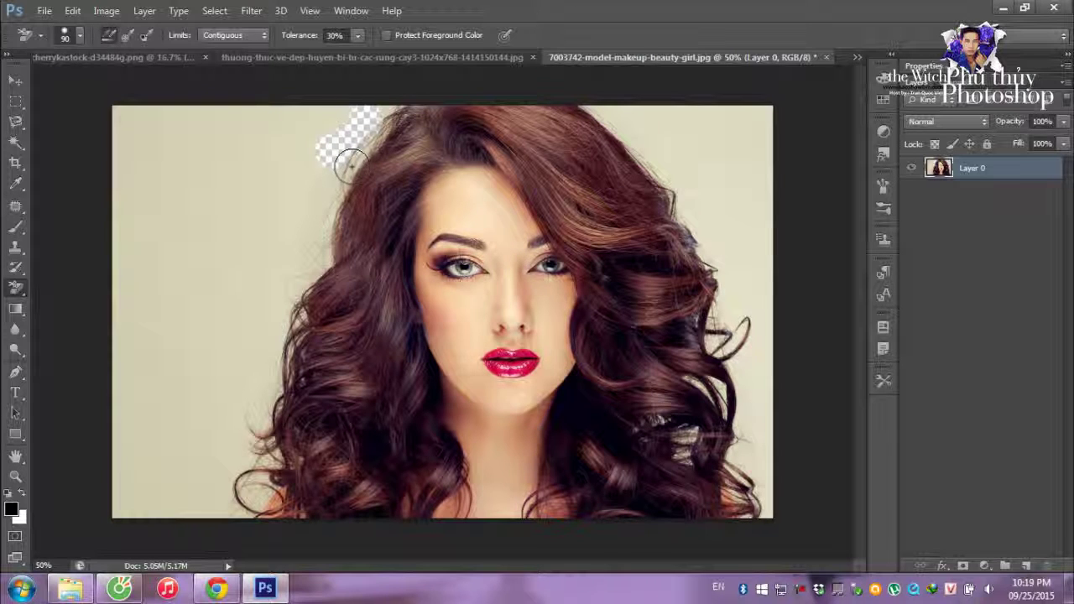
{"action": "left_click", "coordinate": [352, 220]}
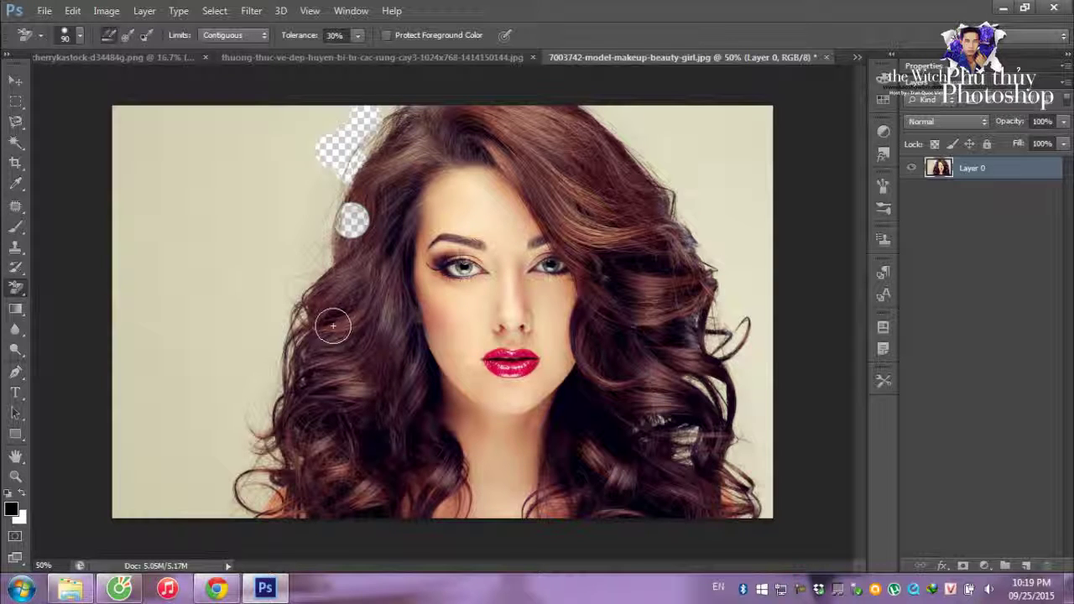
{"action": "key", "text": "ctrl+z"}
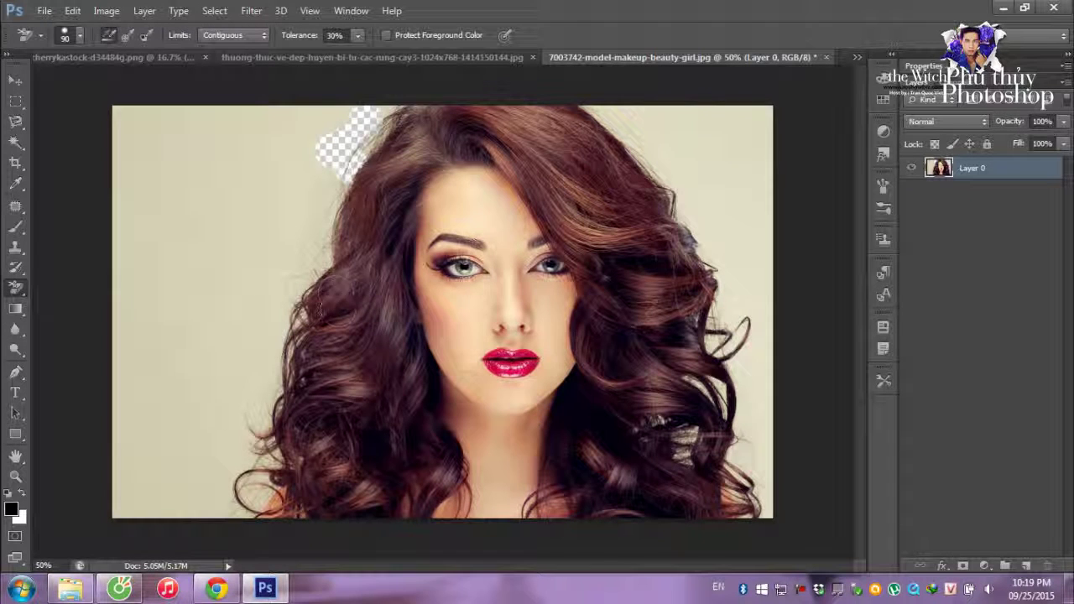
{"action": "left_click", "coordinate": [322, 261]}
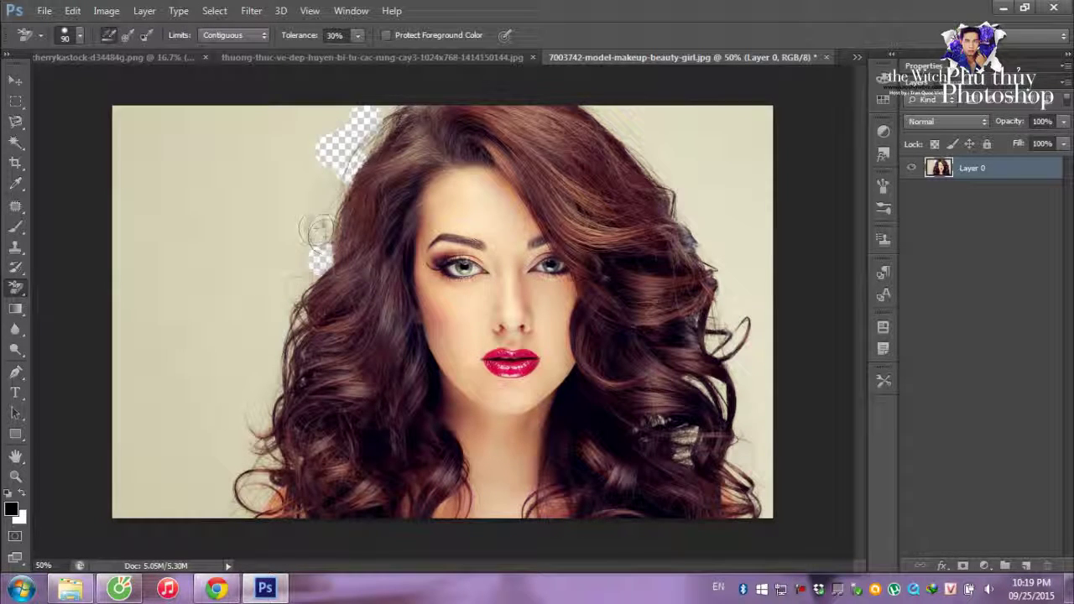
{"action": "left_click", "coordinate": [316, 229]}
{"action": "key", "text": "ctrl+plus"}
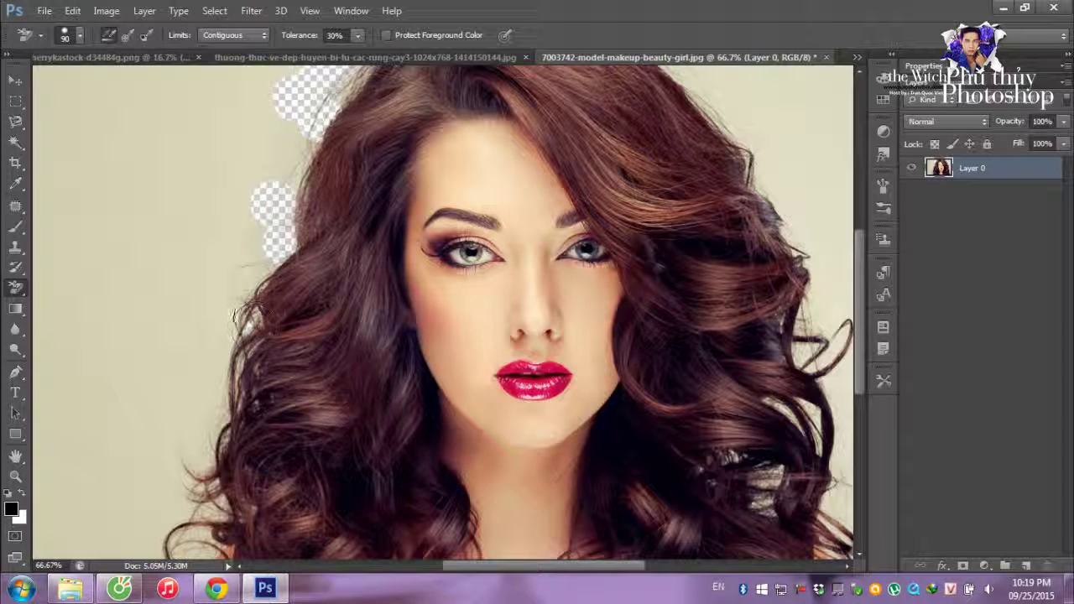
Step: Erase a continuous transparent strip of beige along the left and top hair edges
{"action": "left_click_drag", "start_coordinate": [234, 311], "coordinate": [268, 205]}
{"action": "mouse_move", "coordinate": [209, 369]}
{"action": "left_mouse_down"}
{"action": "mouse_move", "coordinate": [197, 415]}
{"action": "mouse_move", "coordinate": [193, 319]}
{"action": "mouse_move", "coordinate": [220, 335]}
{"action": "mouse_move", "coordinate": [227, 299]}
{"action": "mouse_move", "coordinate": [223, 311]}
{"action": "left_mouse_up"}
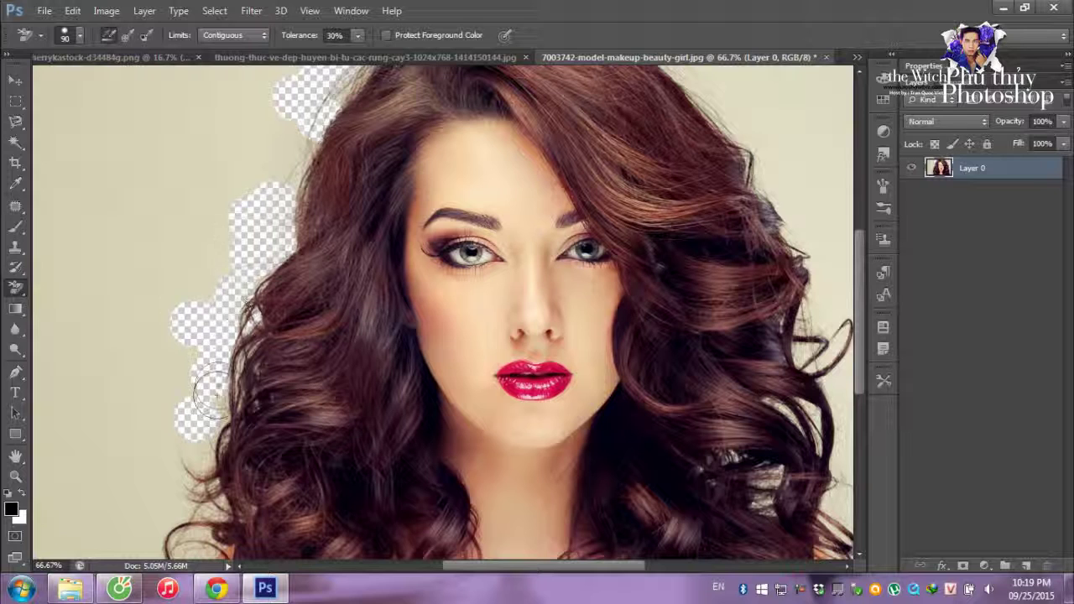
{"action": "left_click_drag", "start_coordinate": [214, 390], "coordinate": [219, 407]}
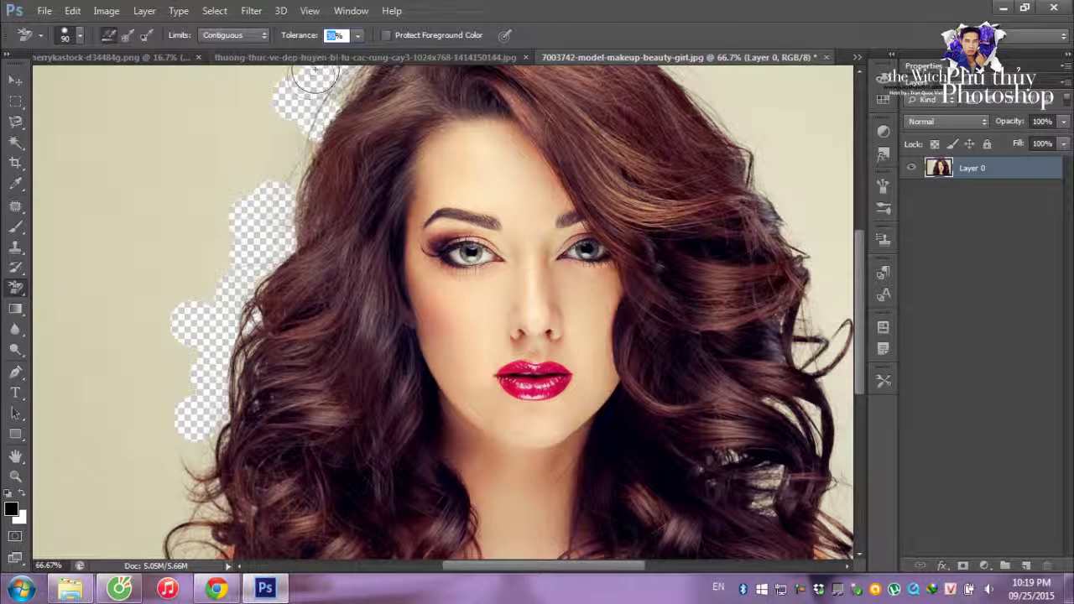
{"action": "mouse_move", "coordinate": [283, 158]}
{"action": "left_mouse_down"}
{"action": "mouse_move", "coordinate": [291, 133]}
{"action": "mouse_move", "coordinate": [287, 151]}
{"action": "left_mouse_up"}
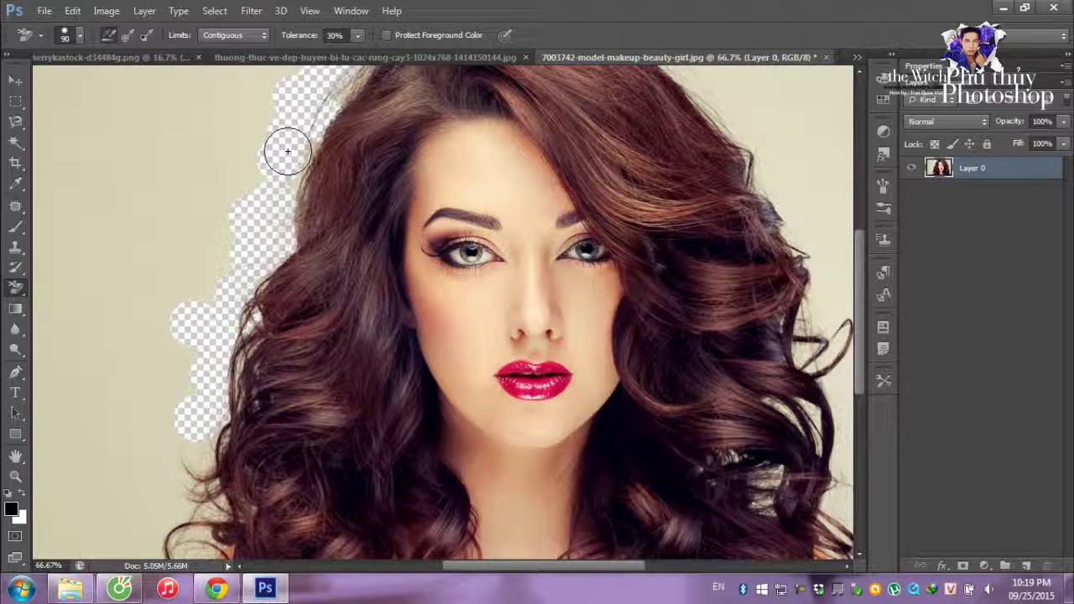
{"action": "left_click_drag", "start_coordinate": [287, 151], "coordinate": [259, 180]}
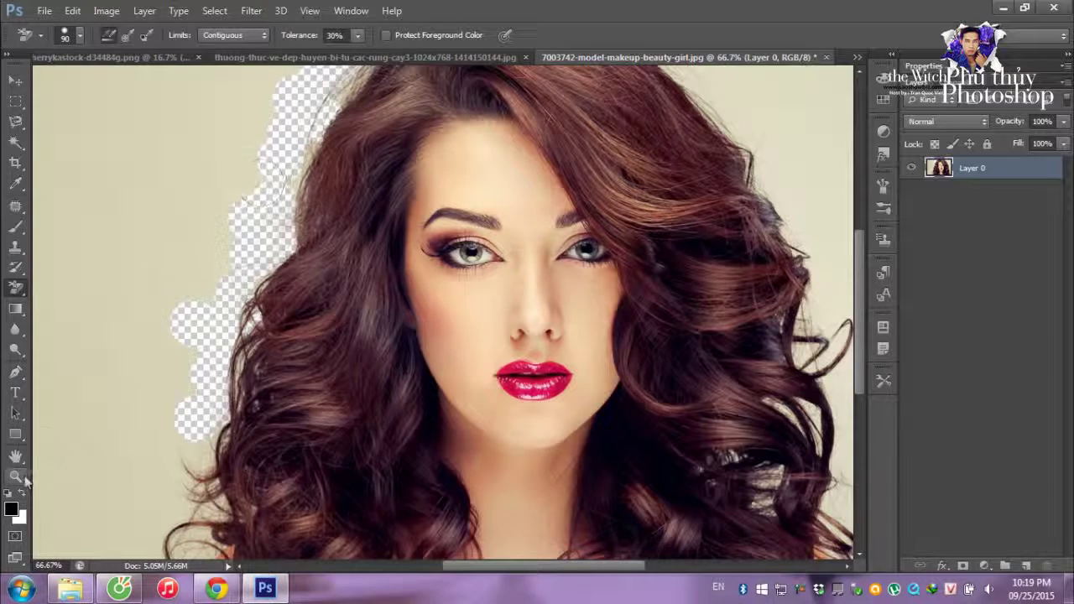
Step: Set the foreground colour to a light green
{"action": "left_click", "coordinate": [13, 509]}
{"action": "left_click", "coordinate": [669, 513]}
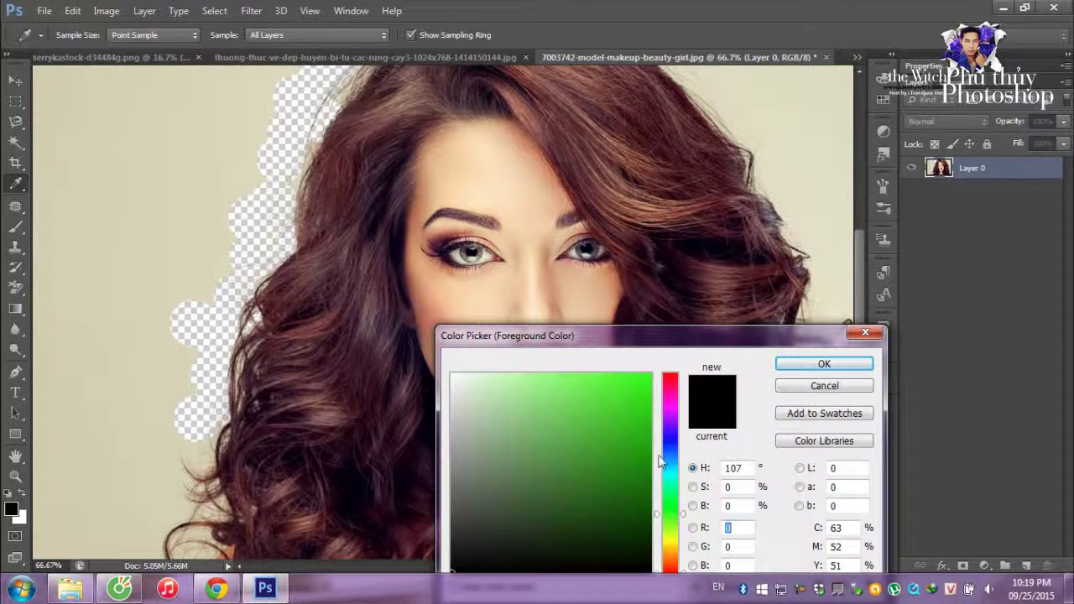
{"action": "left_click", "coordinate": [637, 394]}
{"action": "left_click", "coordinate": [824, 363]}
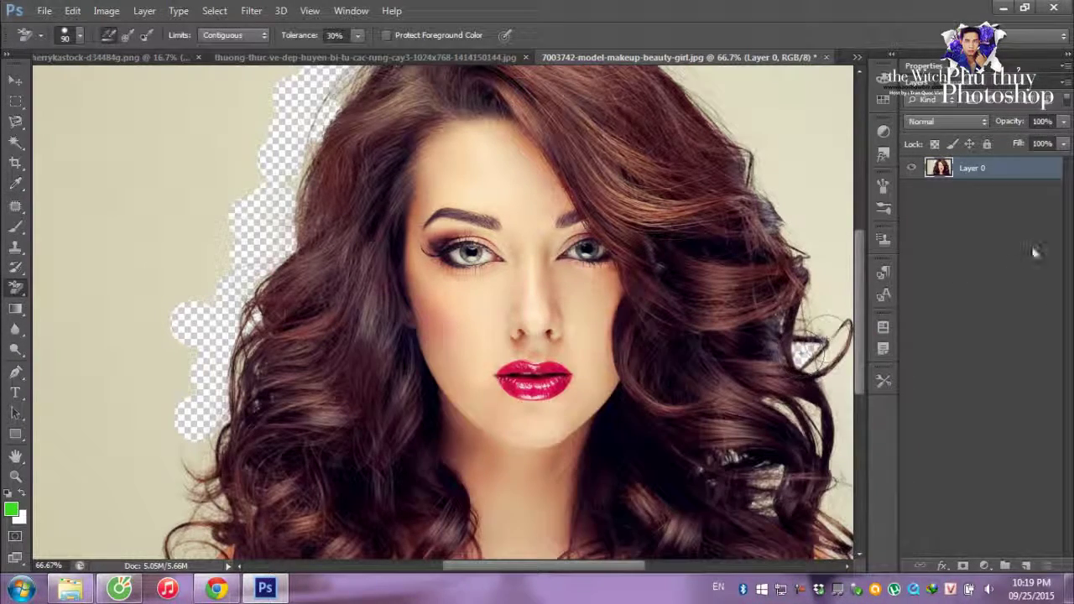
Step: Add a new Layer 1 filled with green and move it beneath Layer 0
{"action": "left_click", "coordinate": [1026, 568]}
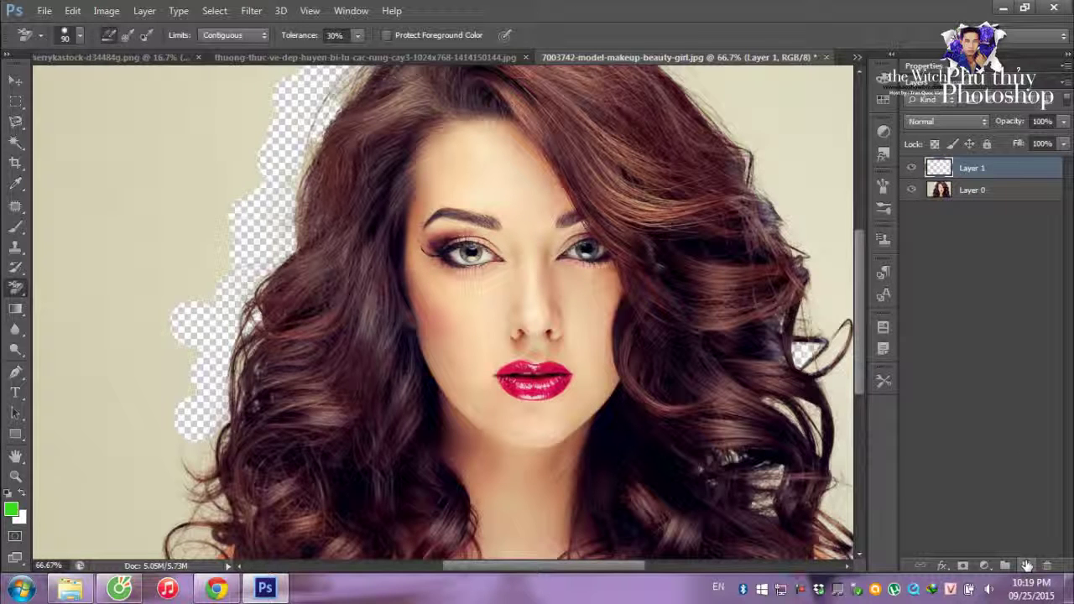
{"action": "key", "text": "alt+BackSpace"}
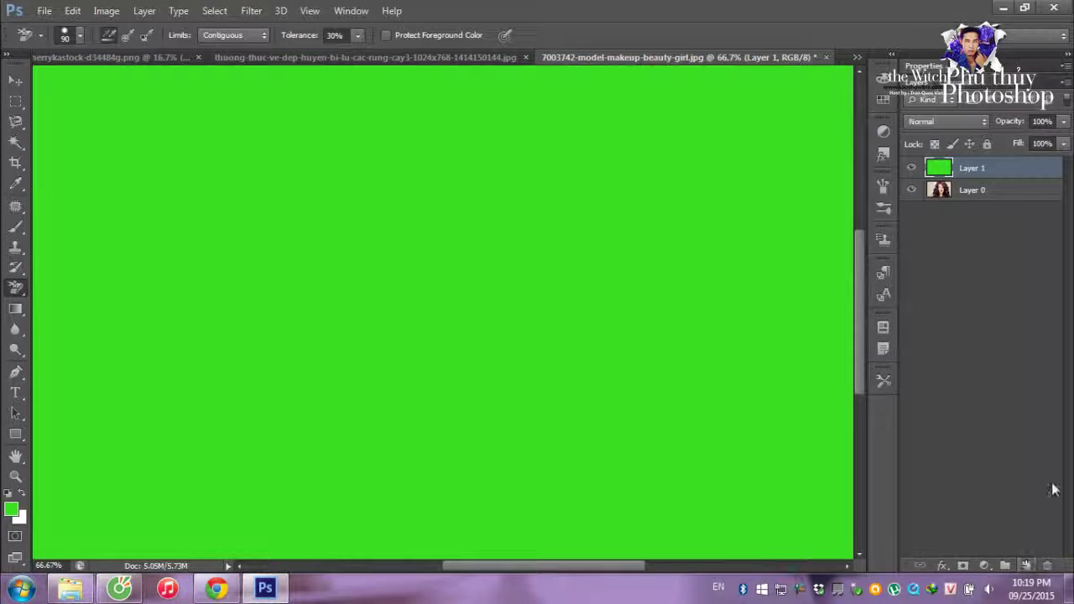
{"action": "left_click_drag", "start_coordinate": [965, 168], "coordinate": [959, 208]}
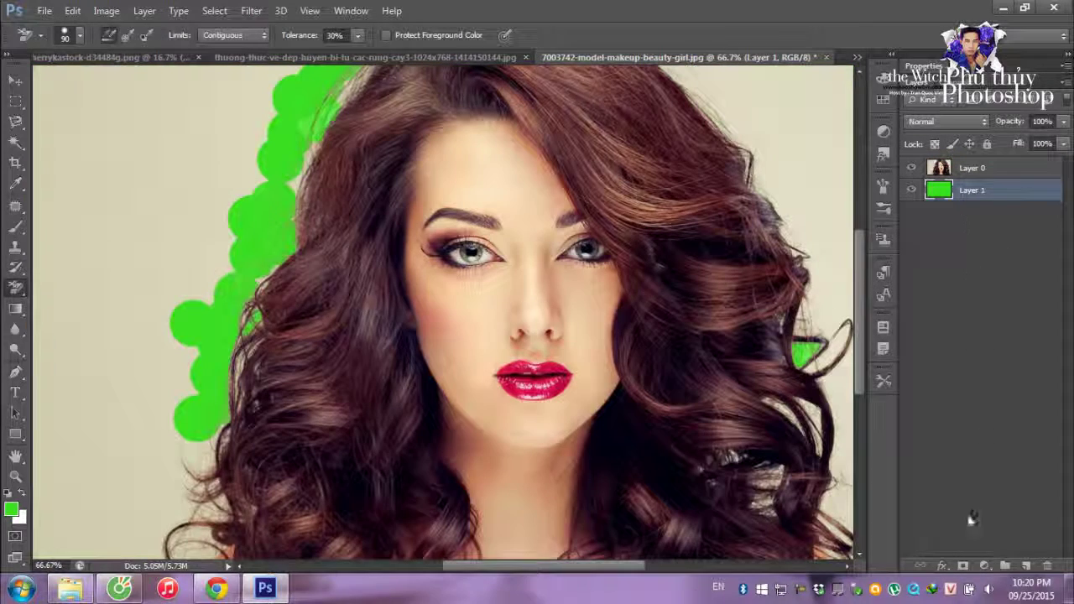
{"action": "scroll", "coordinate": [342, 174], "scroll_direction": "up", "scroll_amount": 3}
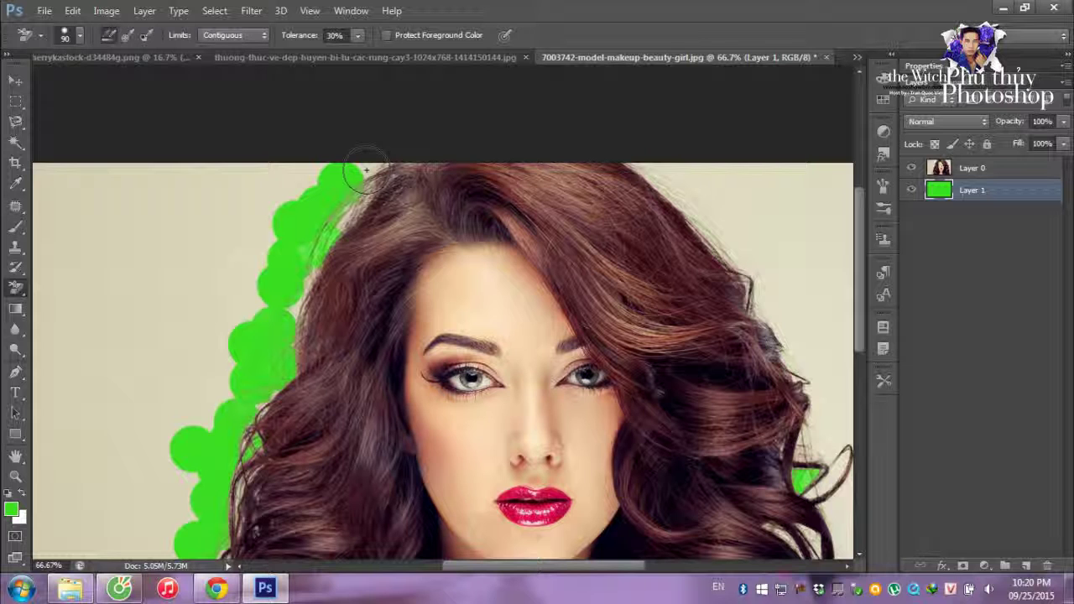
Step: On Layer 0, erase background along the top-left, upper-left and top-right hair edges
{"action": "left_click", "coordinate": [965, 168]}
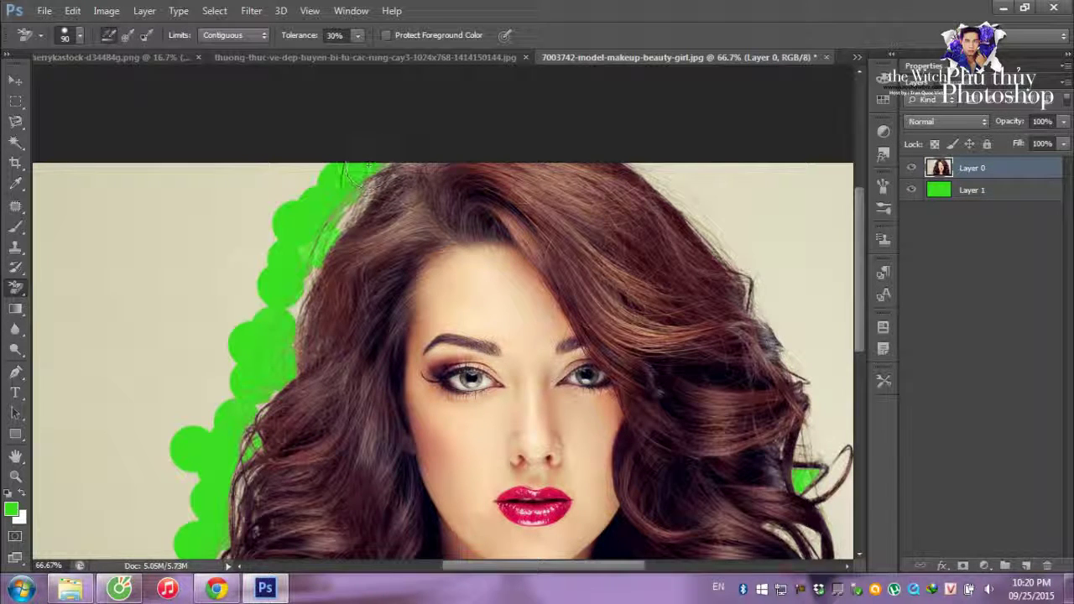
{"action": "mouse_move", "coordinate": [354, 201]}
{"action": "left_mouse_down"}
{"action": "mouse_move", "coordinate": [346, 214]}
{"action": "mouse_move", "coordinate": [367, 233]}
{"action": "left_mouse_up"}
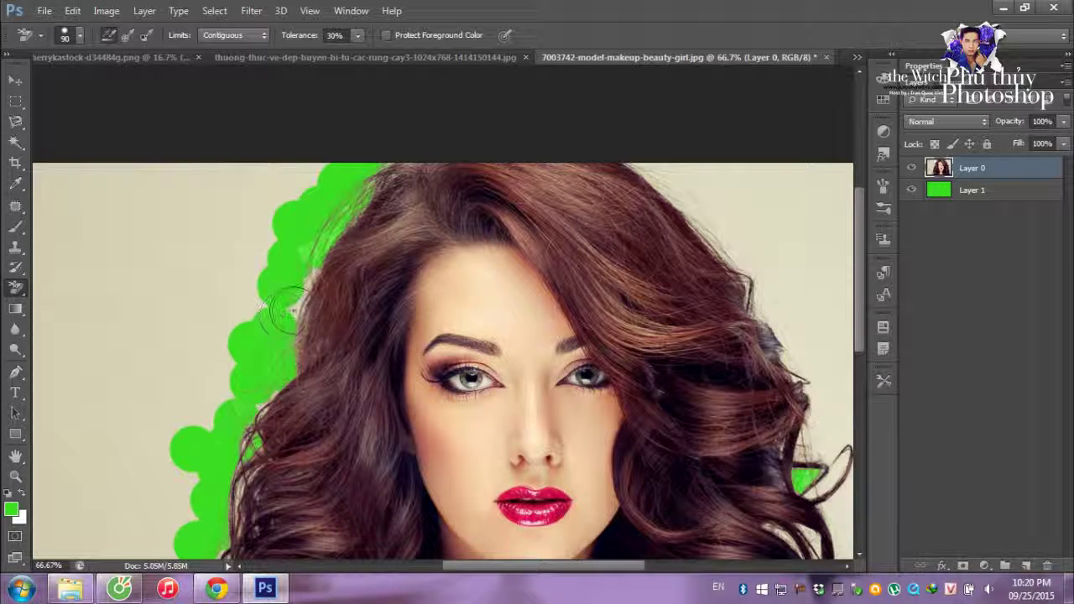
{"action": "left_click_drag", "start_coordinate": [285, 311], "coordinate": [255, 415]}
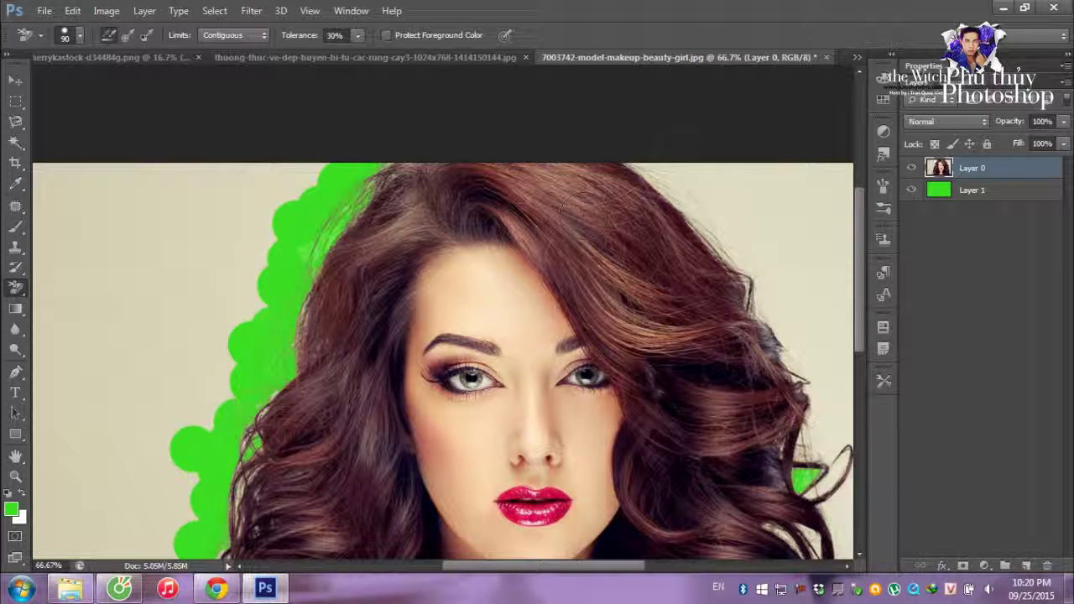
{"action": "mouse_move", "coordinate": [585, 214]}
{"action": "left_mouse_down"}
{"action": "mouse_move", "coordinate": [650, 178]}
{"action": "mouse_move", "coordinate": [629, 160]}
{"action": "left_mouse_up"}
{"action": "mouse_move", "coordinate": [663, 191]}
{"action": "left_mouse_down"}
{"action": "mouse_move", "coordinate": [634, 167]}
{"action": "mouse_move", "coordinate": [713, 223]}
{"action": "mouse_move", "coordinate": [765, 285]}
{"action": "mouse_move", "coordinate": [811, 401]}
{"action": "mouse_move", "coordinate": [807, 442]}
{"action": "mouse_move", "coordinate": [830, 483]}
{"action": "mouse_move", "coordinate": [824, 501]}
{"action": "mouse_move", "coordinate": [812, 481]}
{"action": "left_mouse_up"}
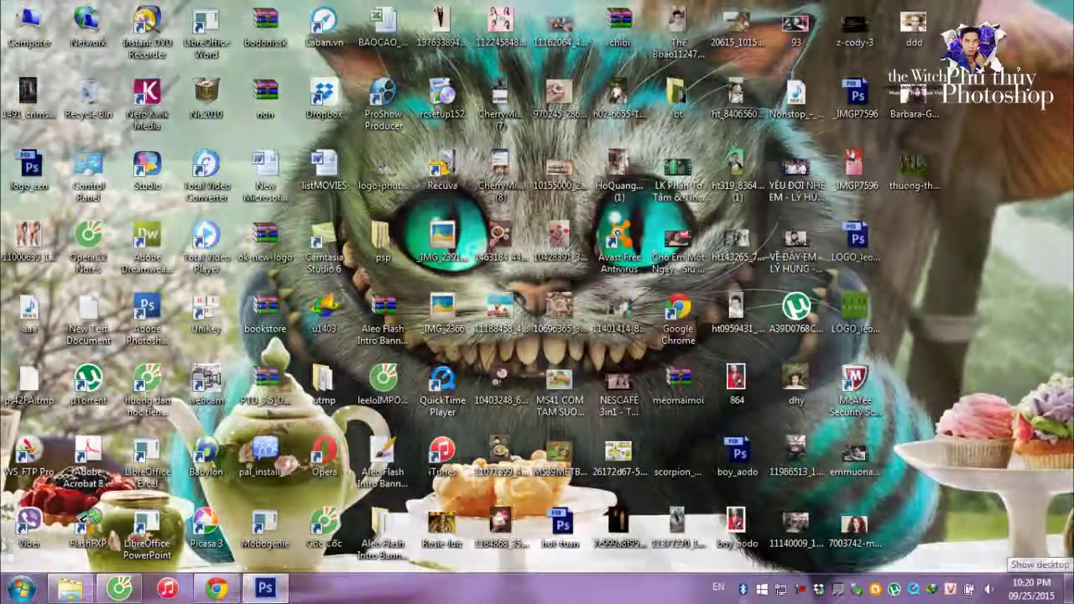
Step: Zoom out and erase background along the left and lower-right hair edges, undoing bad strokes
{"action": "key", "text": "ctrl+minus"}
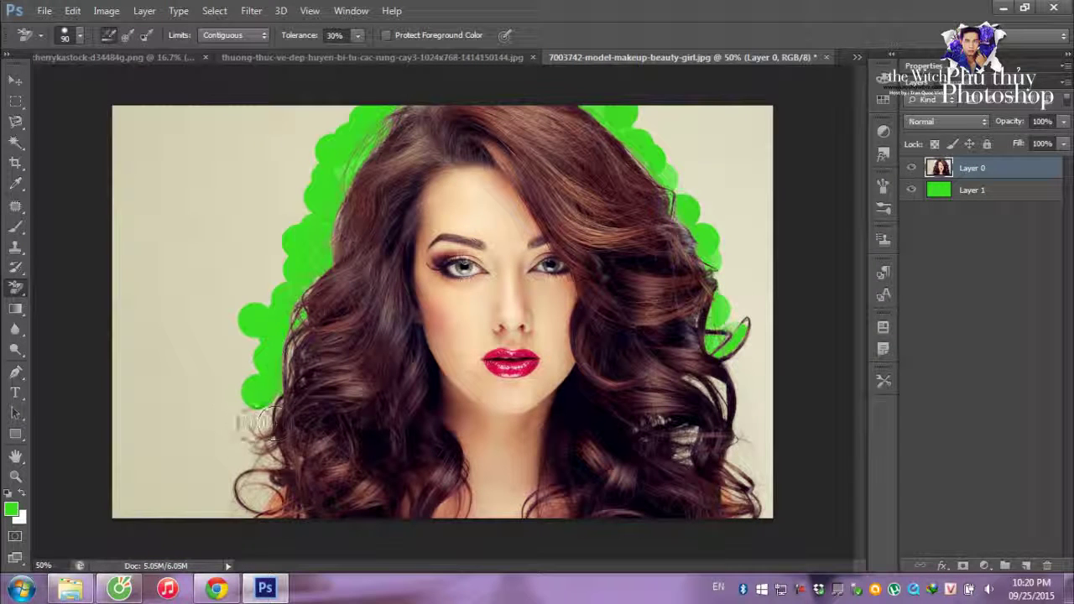
{"action": "mouse_move", "coordinate": [271, 419]}
{"action": "left_mouse_down"}
{"action": "mouse_move", "coordinate": [236, 468]}
{"action": "mouse_move", "coordinate": [259, 476]}
{"action": "mouse_move", "coordinate": [247, 439]}
{"action": "left_mouse_up"}
{"action": "left_click_drag", "start_coordinate": [270, 454], "coordinate": [285, 346]}
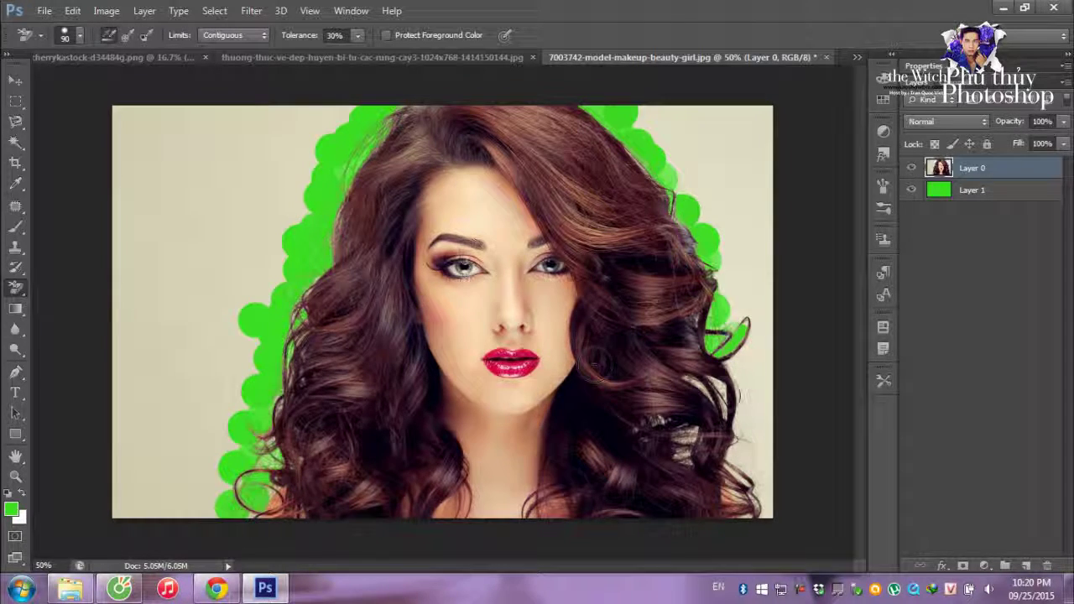
{"action": "mouse_move", "coordinate": [701, 382]}
{"action": "left_mouse_down"}
{"action": "mouse_move", "coordinate": [737, 403]}
{"action": "mouse_move", "coordinate": [732, 412]}
{"action": "mouse_move", "coordinate": [712, 385]}
{"action": "left_mouse_up"}
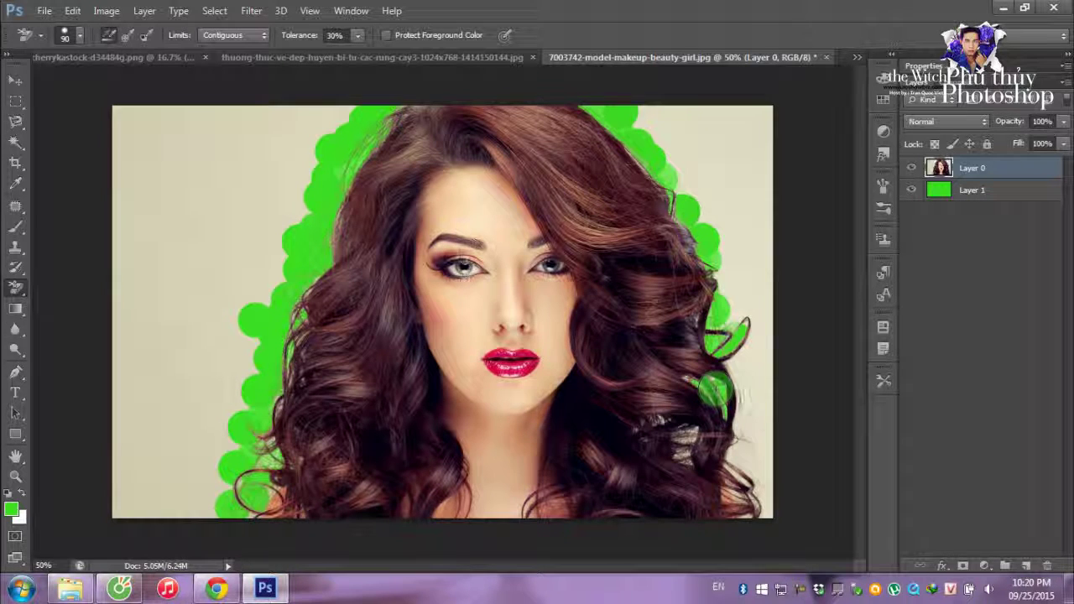
{"action": "key", "text": "ctrl+z"}
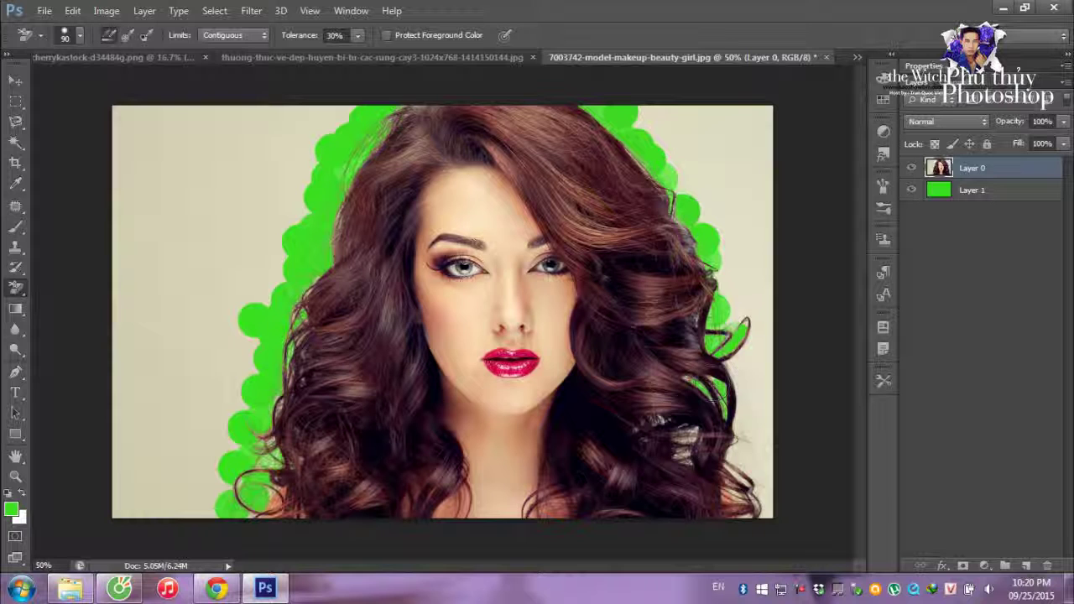
{"action": "left_click_drag", "start_coordinate": [691, 432], "coordinate": [681, 465]}
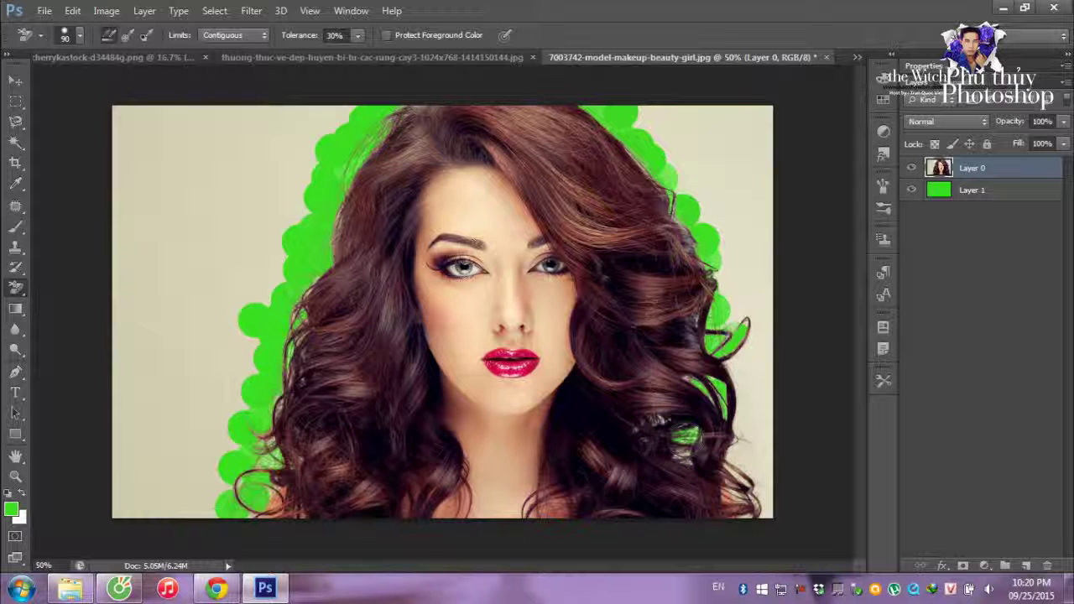
{"action": "key", "text": "ctrl+z"}
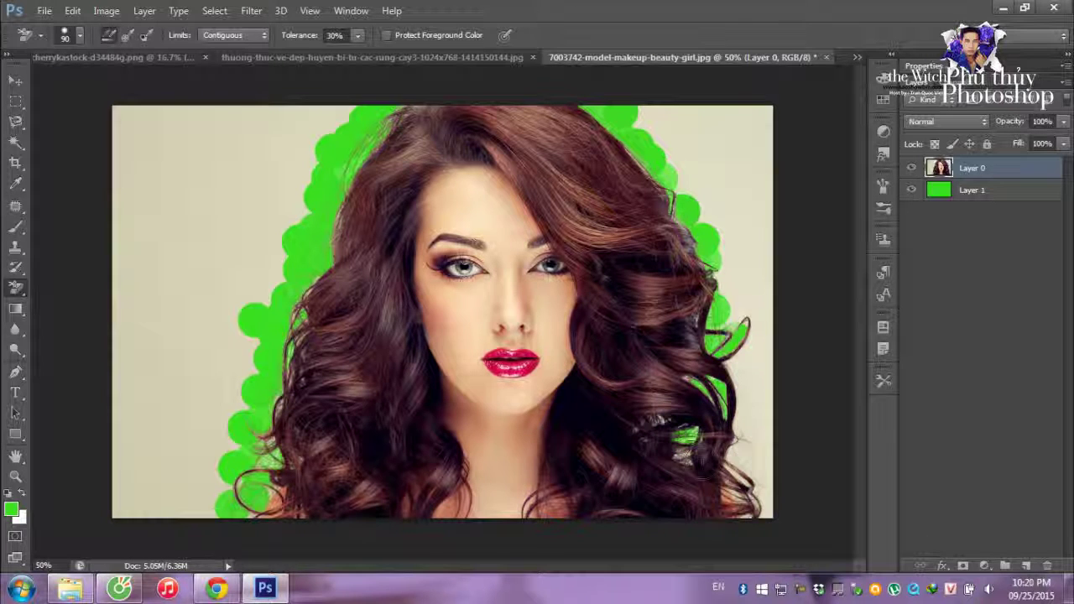
{"action": "left_click_drag", "start_coordinate": [730, 453], "coordinate": [751, 495]}
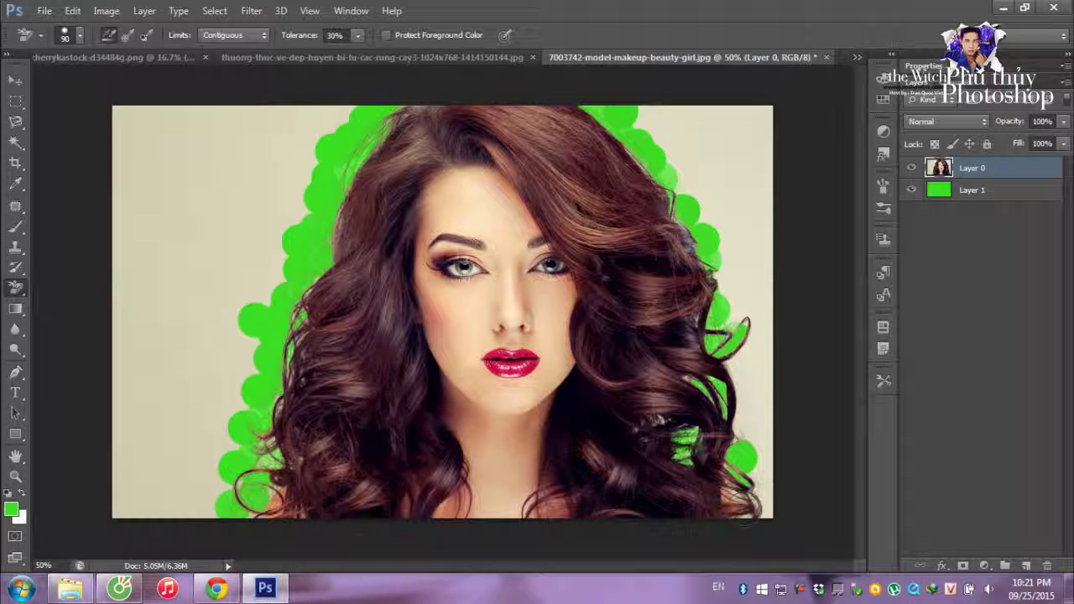
{"action": "left_click_drag", "start_coordinate": [755, 508], "coordinate": [732, 365]}
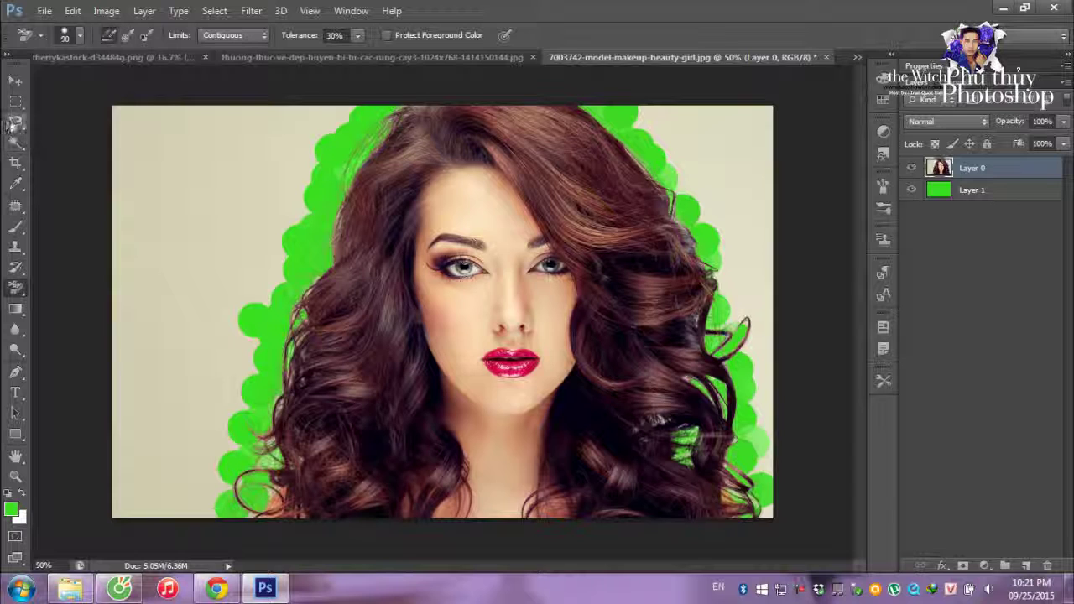
Step: Choose the Polygonal Lasso and start outlining the upper-left beige background
{"action": "left_click", "coordinate": [15, 122]}
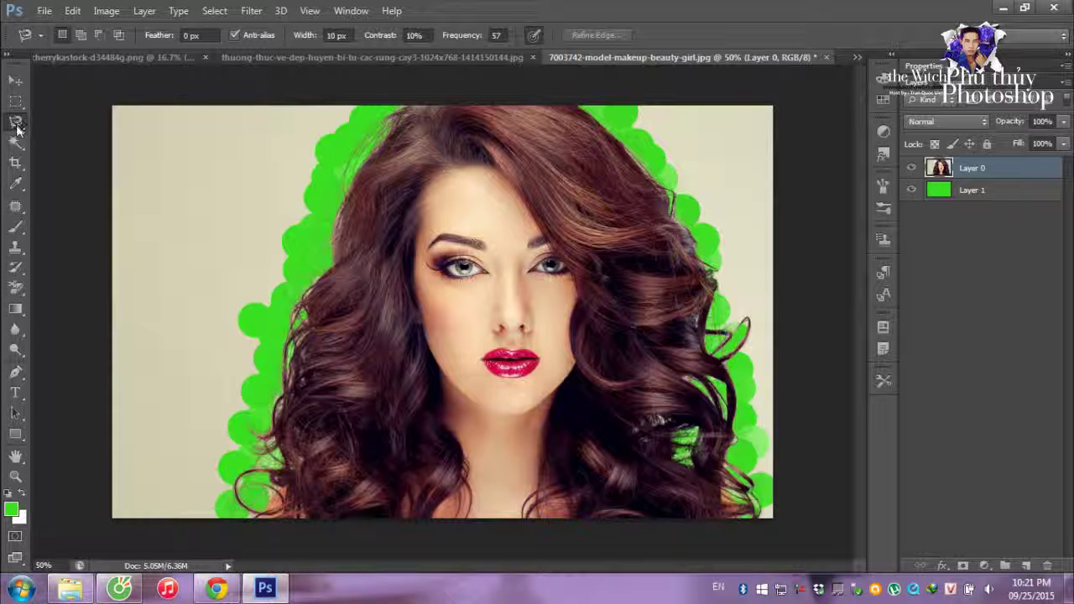
{"action": "right_click", "coordinate": [15, 124]}
{"action": "left_click", "coordinate": [71, 131]}
{"action": "left_click", "coordinate": [89, 88]}
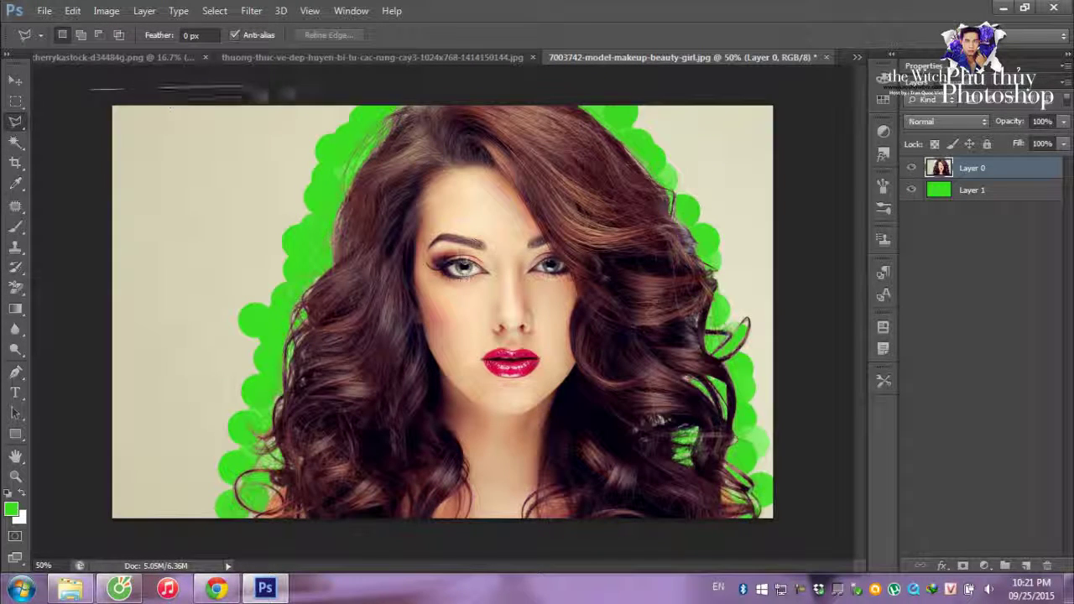
{"action": "left_click", "coordinate": [303, 85]}
{"action": "left_click", "coordinate": [380, 105]}
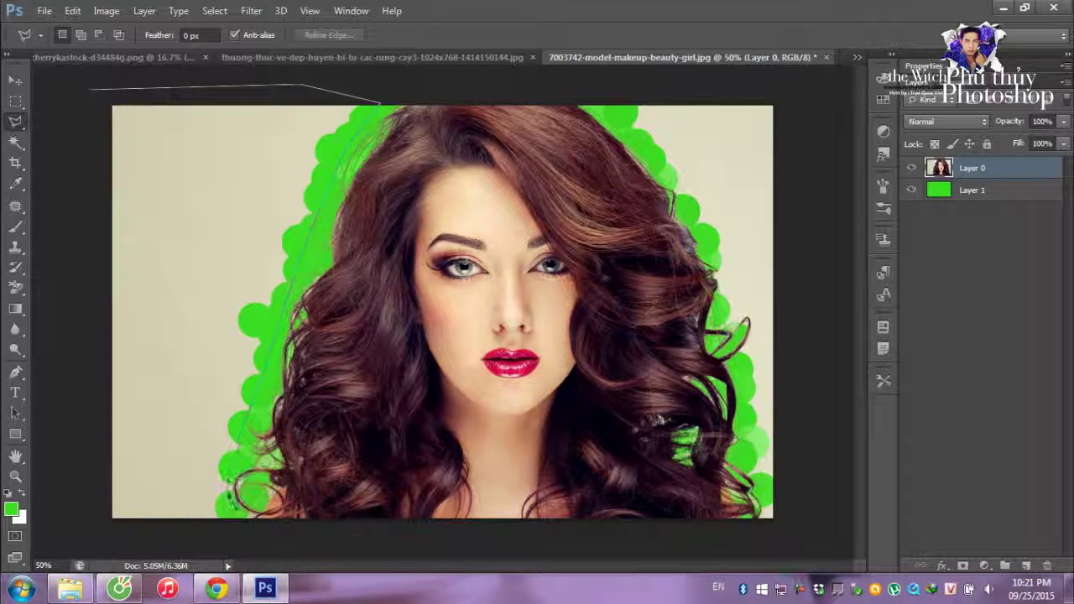
{"action": "left_click", "coordinate": [242, 394]}
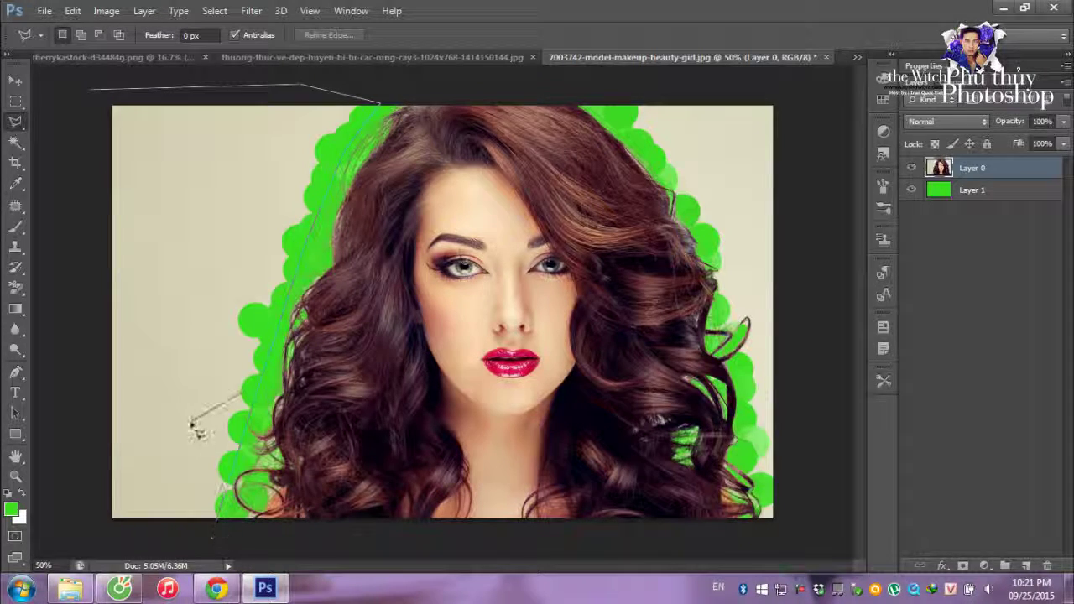
Step: Close the outline, delete the upper-left beige block and deselect
{"action": "left_click", "coordinate": [191, 420]}
{"action": "left_click", "coordinate": [104, 344]}
{"action": "left_click", "coordinate": [61, 193]}
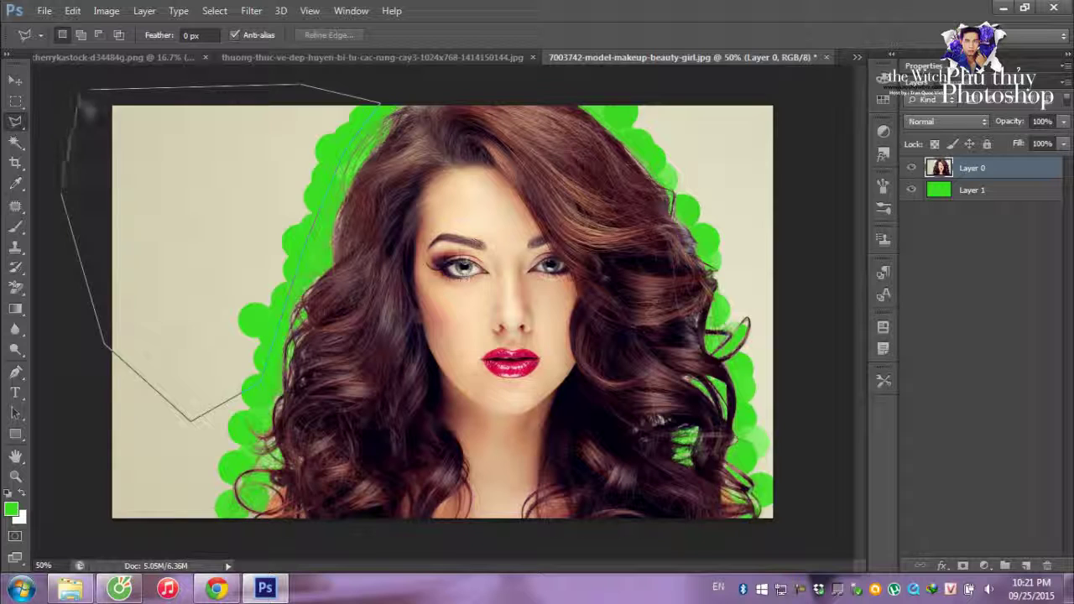
{"action": "left_click", "coordinate": [87, 92]}
{"action": "key", "text": "Delete"}
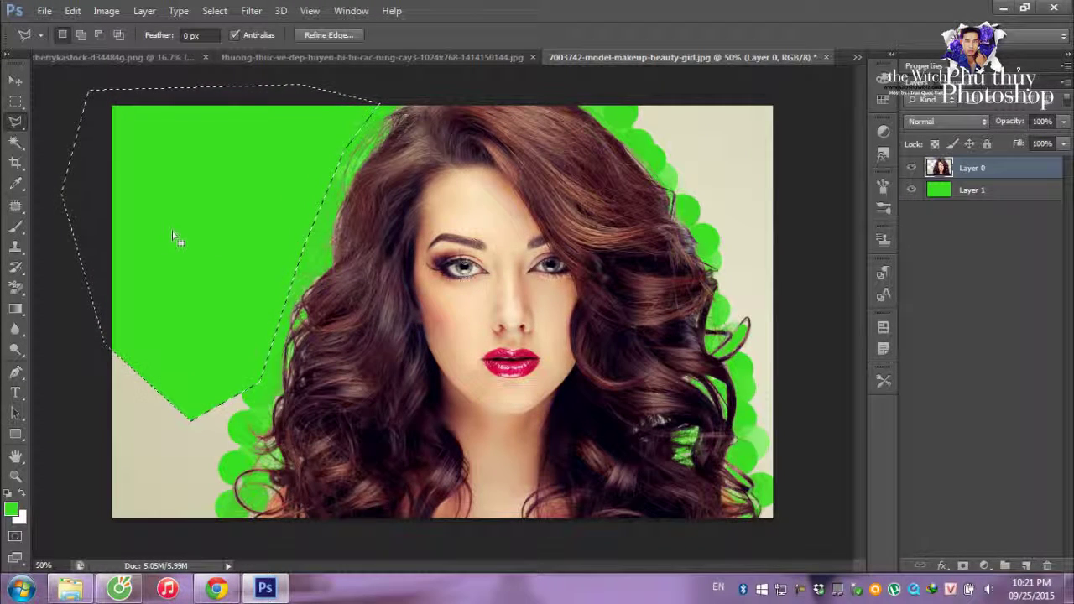
{"action": "key", "text": "ctrl+d"}
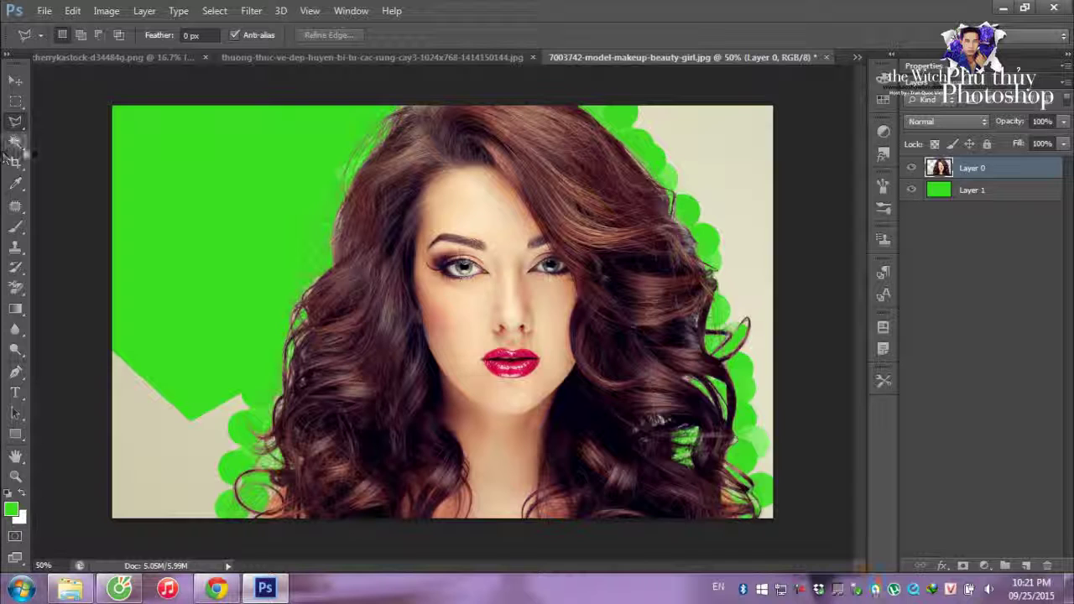
{"action": "left_click_drag", "start_coordinate": [15, 142], "coordinate": [77, 154]}
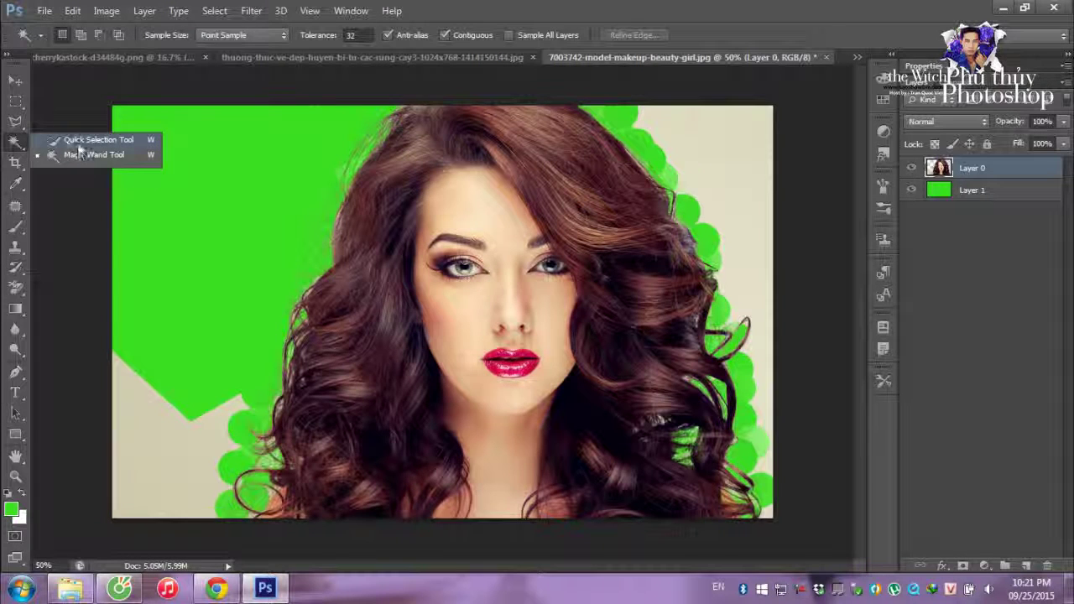
Step: Brush-select and delete the bottom-left, right-side strip and lower-right curl beige patches
{"action": "left_click", "coordinate": [72, 139]}
{"action": "left_click_drag", "start_coordinate": [145, 408], "coordinate": [134, 444]}
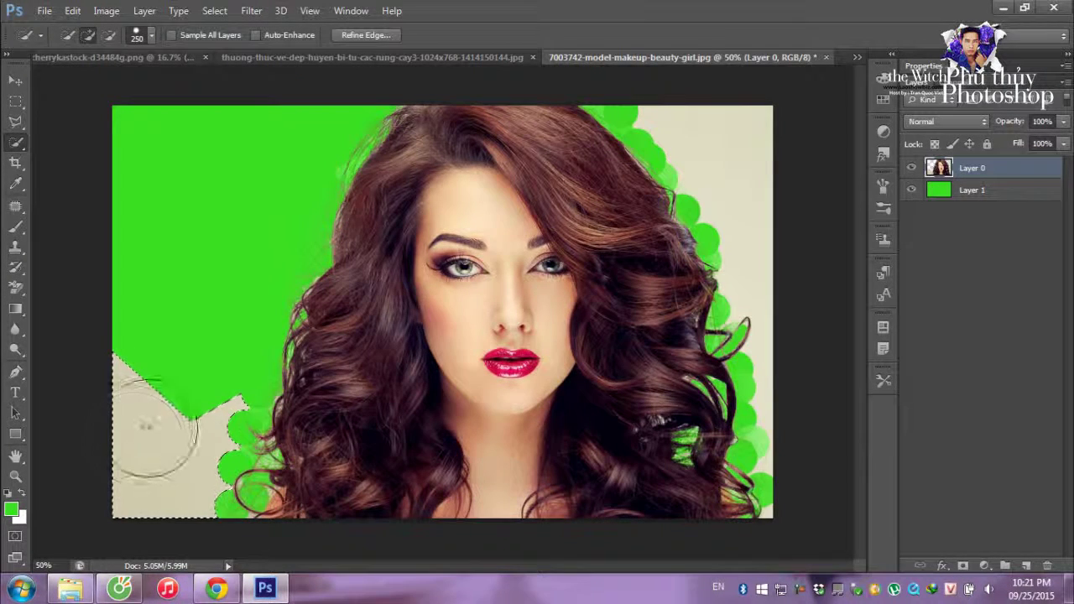
{"action": "key", "text": "Delete"}
{"action": "left_click_drag", "start_coordinate": [739, 269], "coordinate": [766, 285]}
{"action": "key", "text": "Delete"}
{"action": "key", "text": "ctrl+d"}
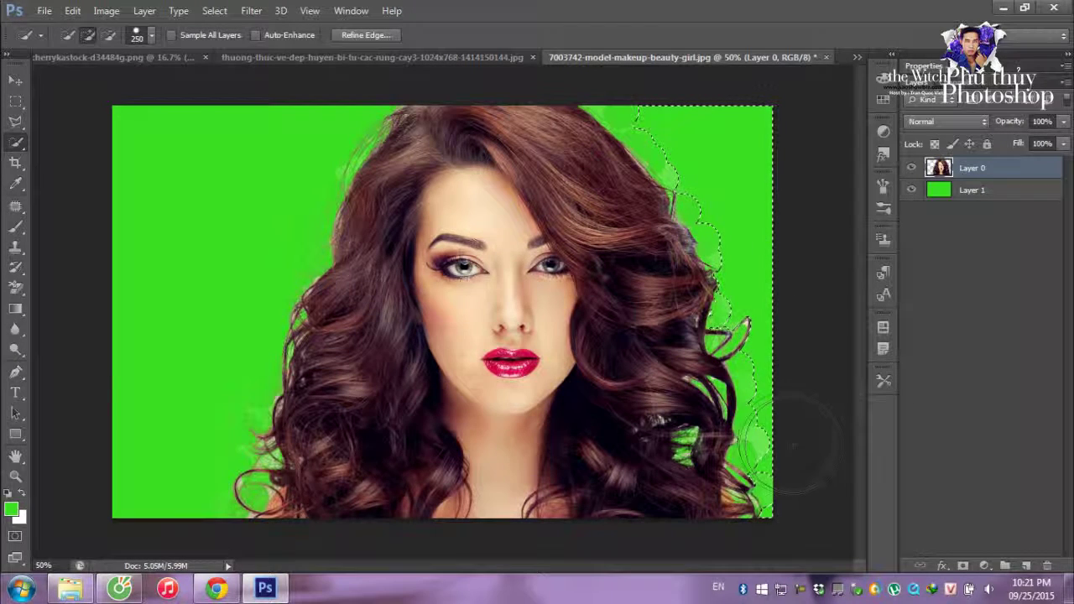
{"action": "left_click_drag", "start_coordinate": [722, 394], "coordinate": [765, 455]}
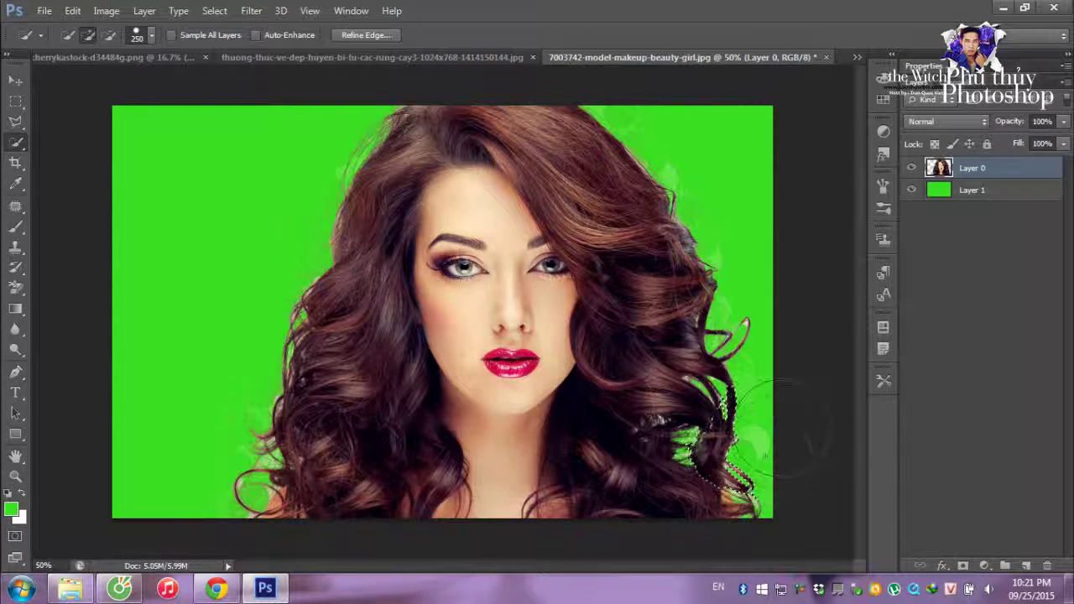
{"action": "key", "text": "Delete"}
{"action": "key", "text": "ctrl+d"}
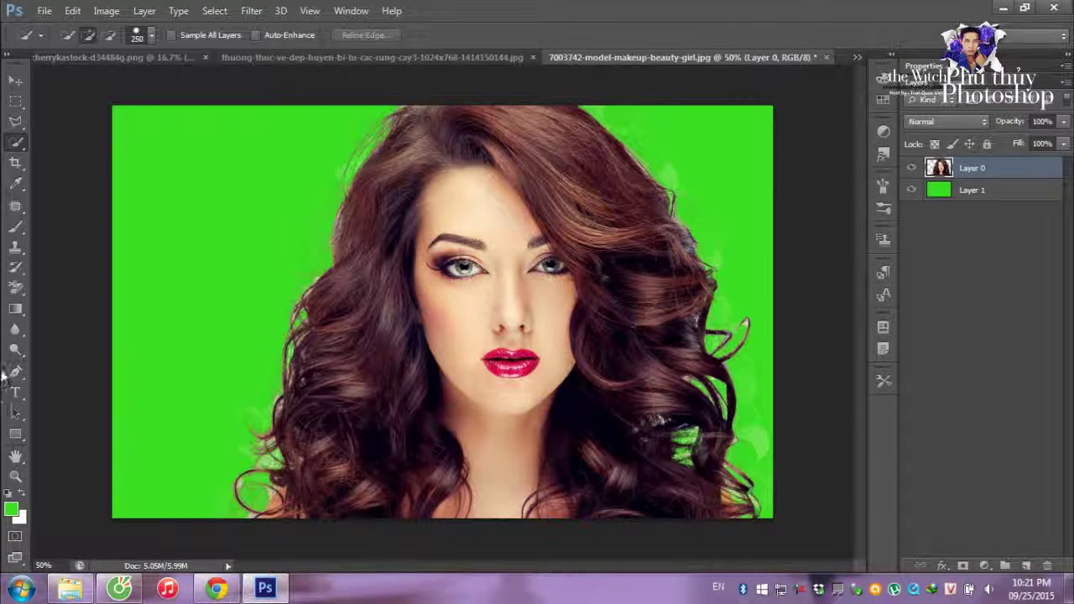
{"action": "left_click", "coordinate": [16, 81]}
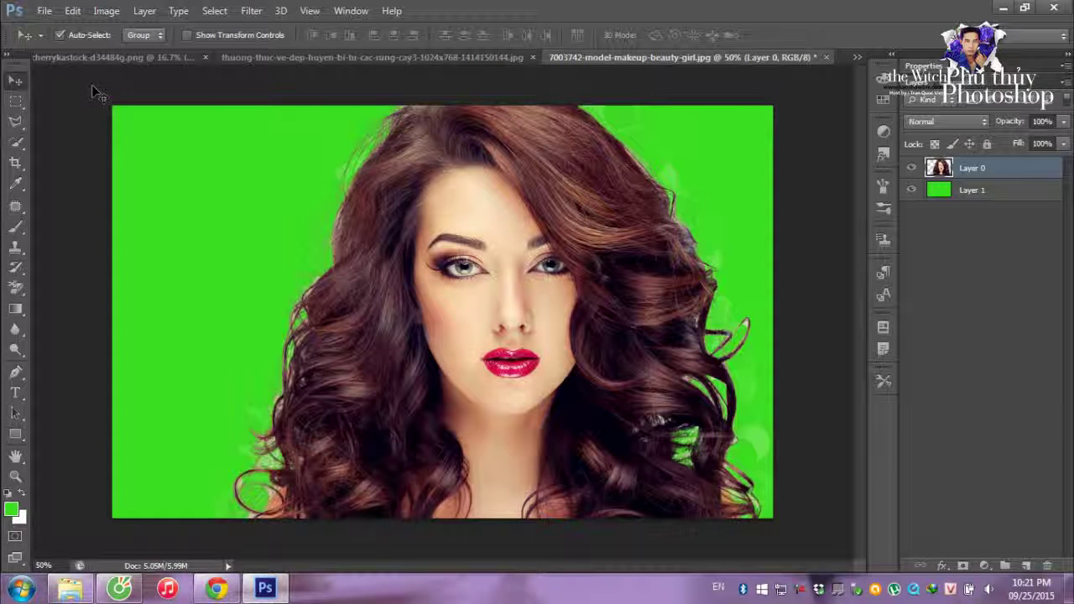
Step: Duplicate Layer 0, set the original to Multiply, and keep the Normal copy visible and active
{"action": "key", "text": "ctrl+j"}
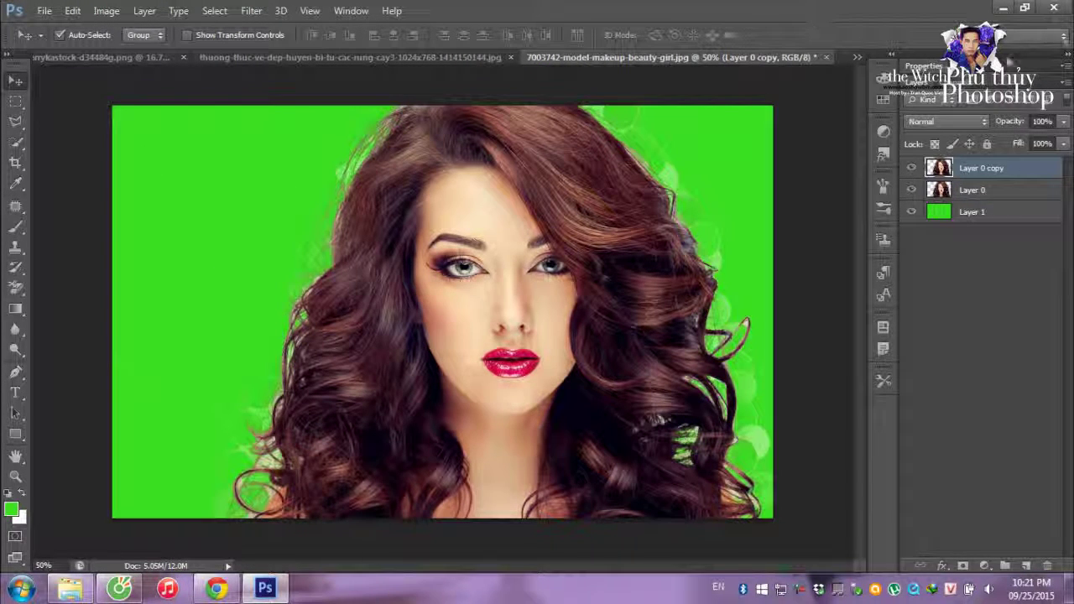
{"action": "left_click", "coordinate": [910, 168]}
{"action": "left_click", "coordinate": [1030, 197]}
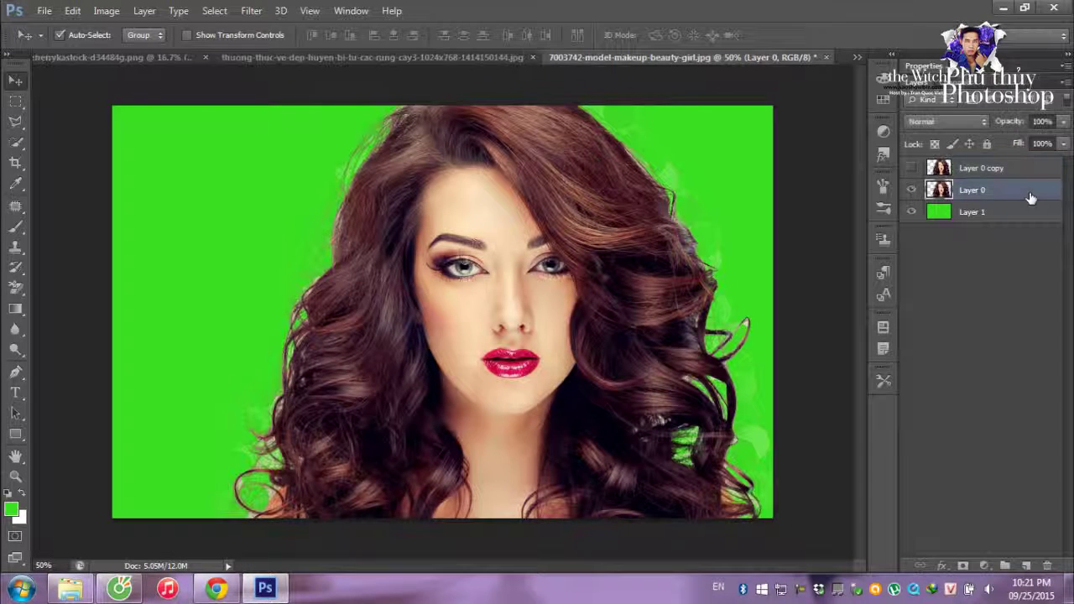
{"action": "left_click", "coordinate": [967, 122]}
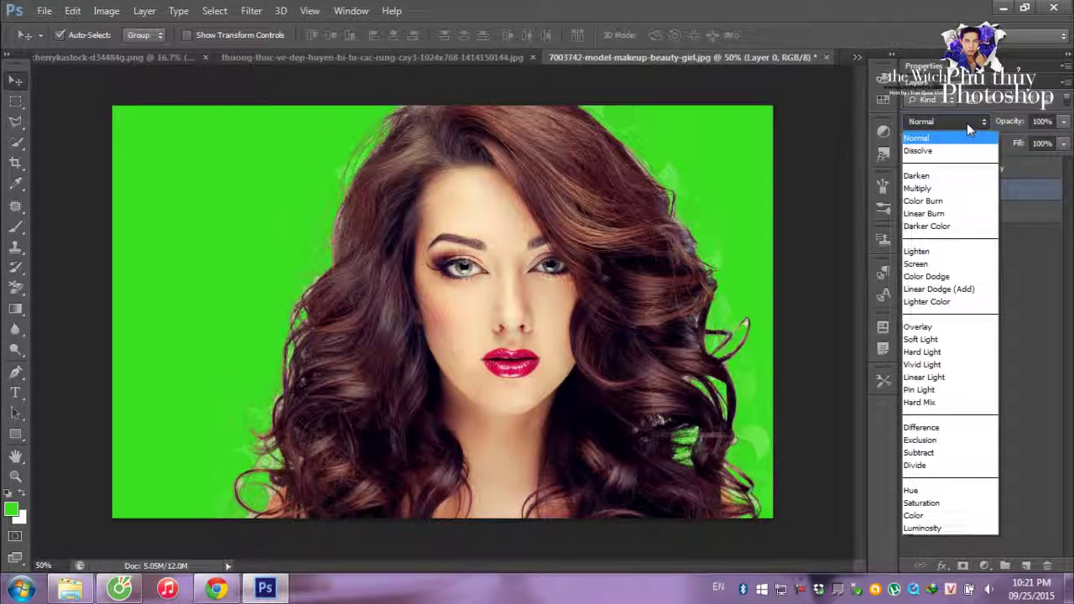
{"action": "left_click", "coordinate": [930, 190]}
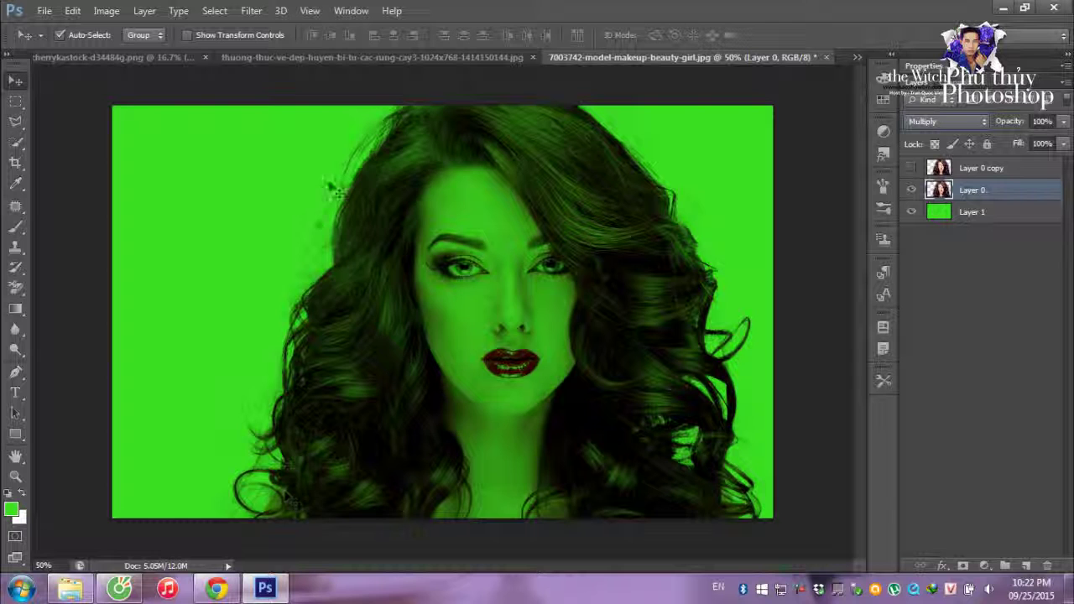
{"action": "left_click", "coordinate": [912, 169]}
{"action": "left_click", "coordinate": [978, 171]}
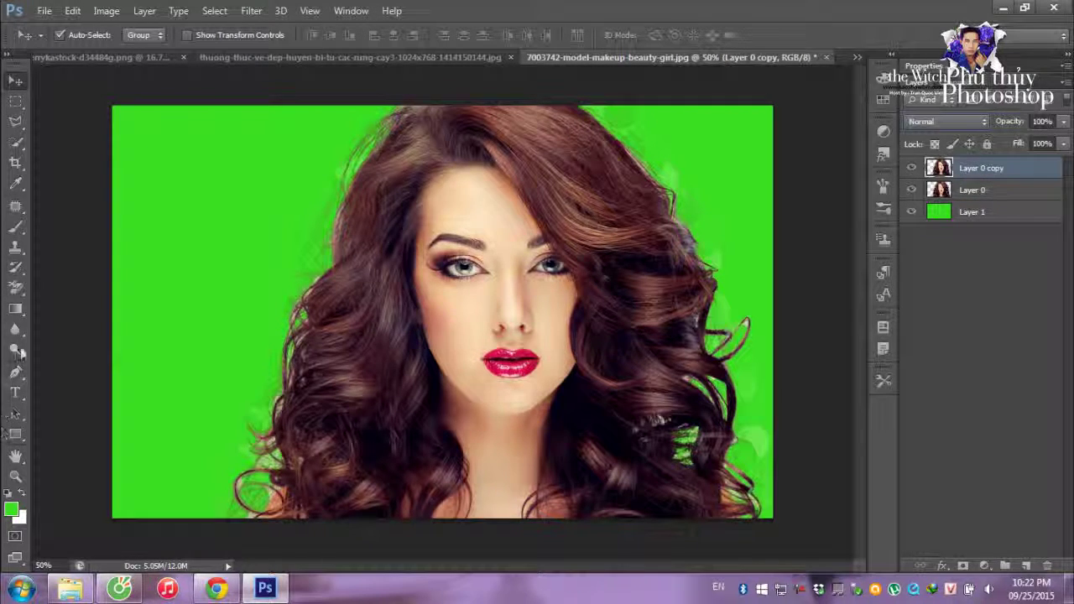
{"action": "left_click", "coordinate": [24, 293]}
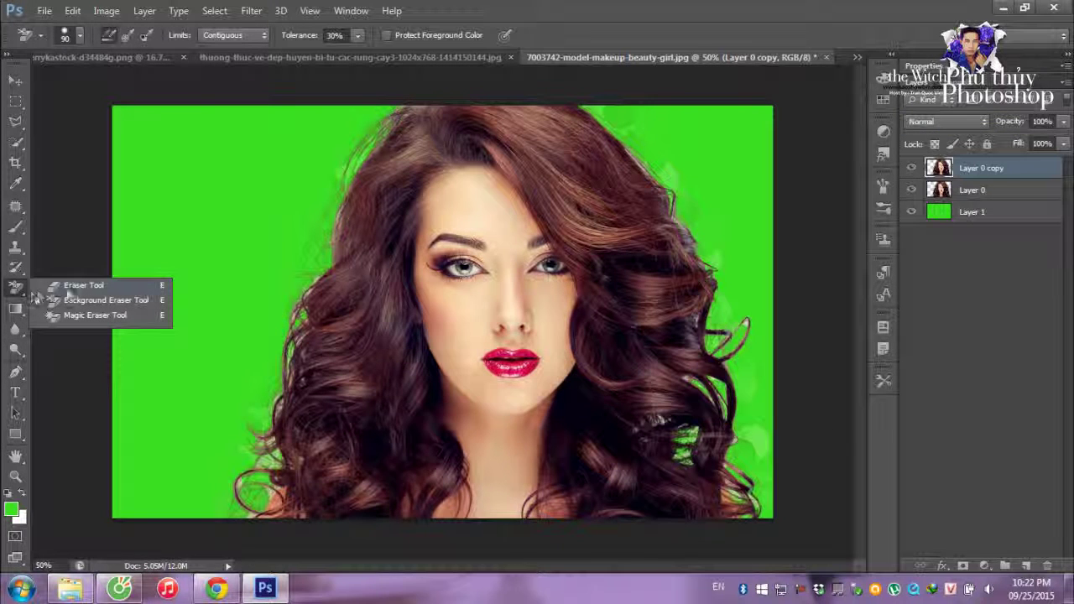
Step: Erase the pale fringe along the upper-right and lower-right hair edges with the Eraser Tool
{"action": "left_click", "coordinate": [77, 288]}
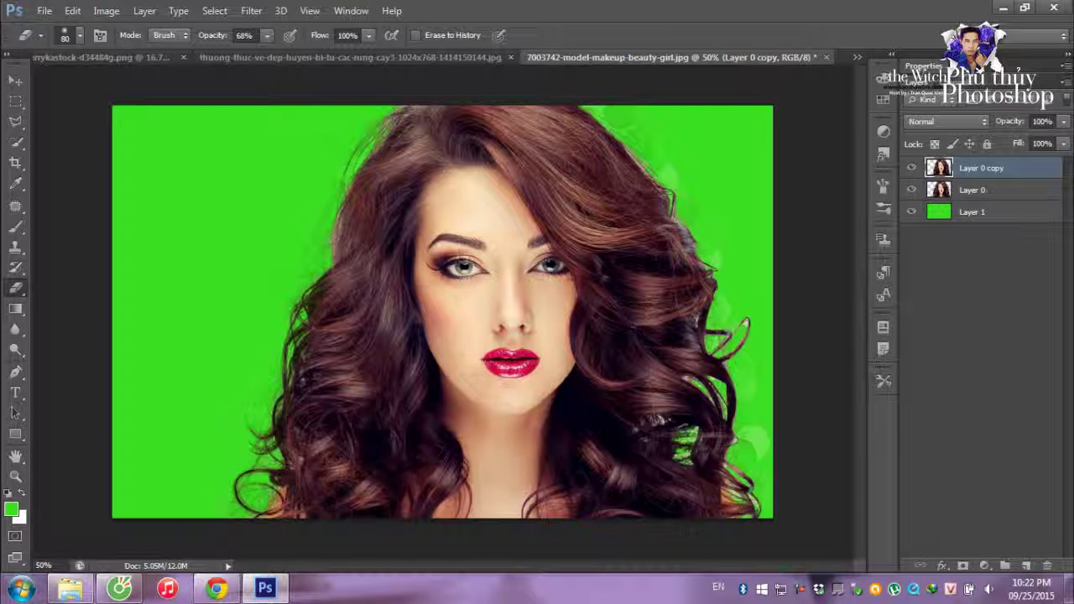
{"action": "mouse_move", "coordinate": [596, 105]}
{"action": "left_mouse_down"}
{"action": "mouse_move", "coordinate": [658, 168]}
{"action": "mouse_move", "coordinate": [625, 105]}
{"action": "mouse_move", "coordinate": [621, 134]}
{"action": "mouse_move", "coordinate": [650, 206]}
{"action": "mouse_move", "coordinate": [672, 149]}
{"action": "left_mouse_up"}
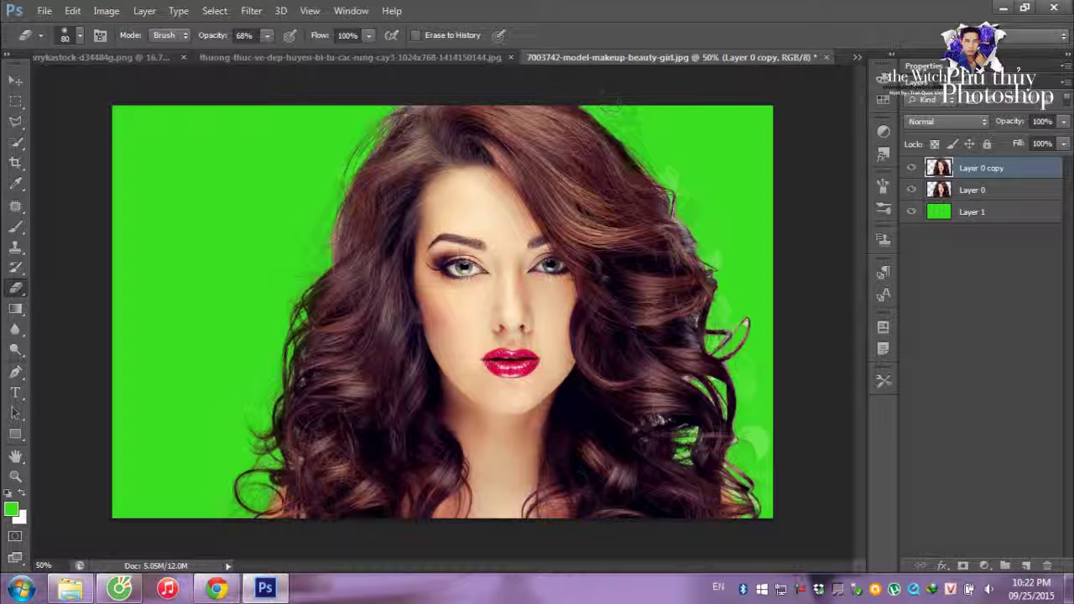
{"action": "mouse_move", "coordinate": [617, 104]}
{"action": "left_mouse_down"}
{"action": "mouse_move", "coordinate": [668, 168]}
{"action": "mouse_move", "coordinate": [741, 337]}
{"action": "mouse_move", "coordinate": [710, 317]}
{"action": "left_mouse_up"}
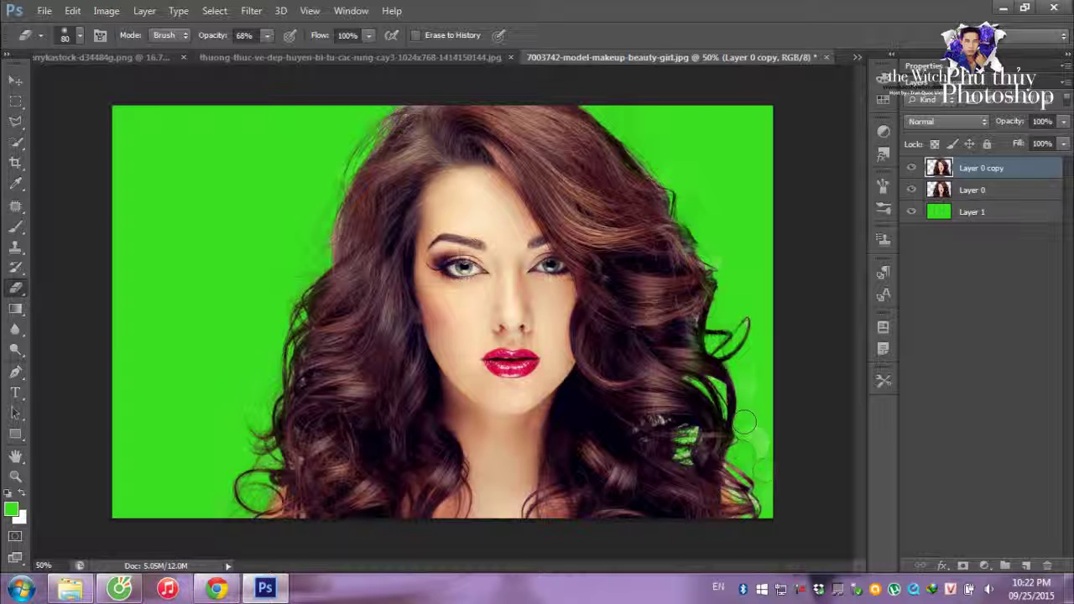
{"action": "left_click_drag", "start_coordinate": [765, 442], "coordinate": [749, 416]}
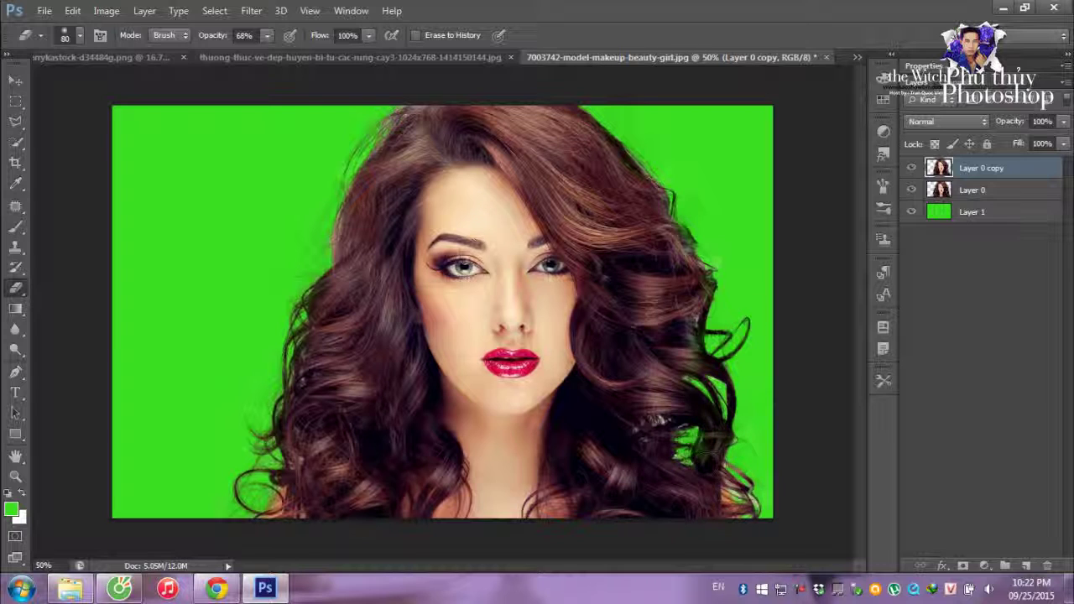
{"action": "left_click_drag", "start_coordinate": [707, 466], "coordinate": [742, 490]}
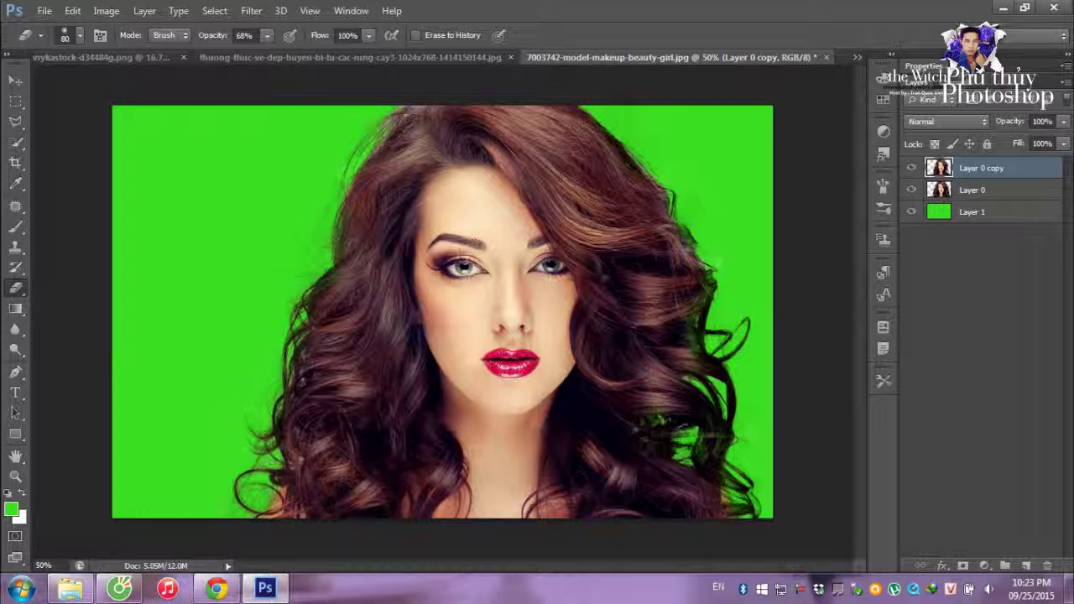
Step: Set a darker green foreground colour and ready the Gradient Tool on Layer 1
{"action": "left_click", "coordinate": [11, 509]}
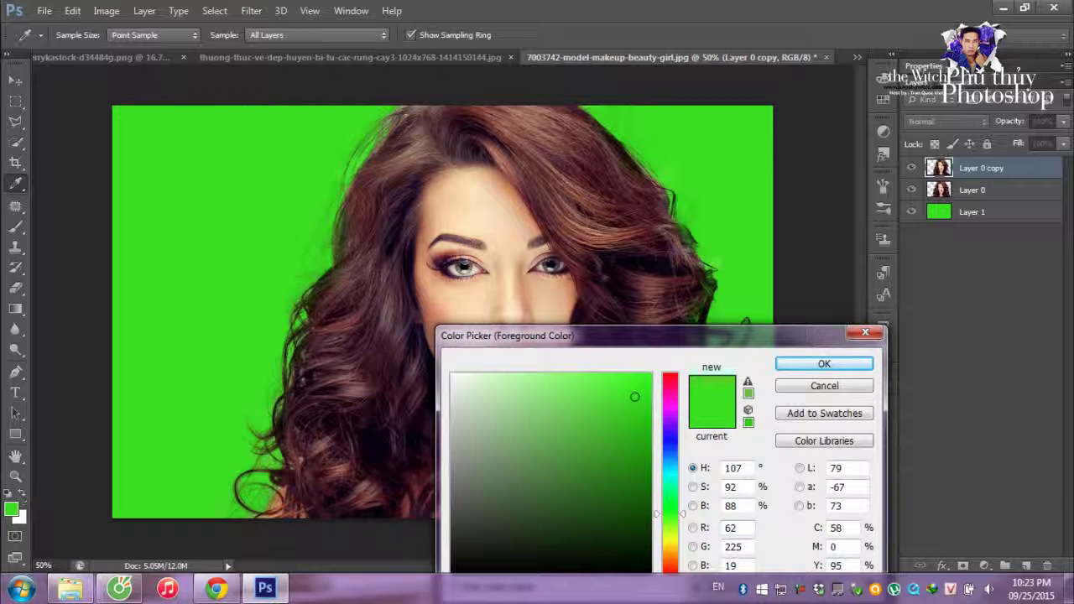
{"action": "left_click", "coordinate": [635, 512]}
{"action": "left_click", "coordinate": [824, 364]}
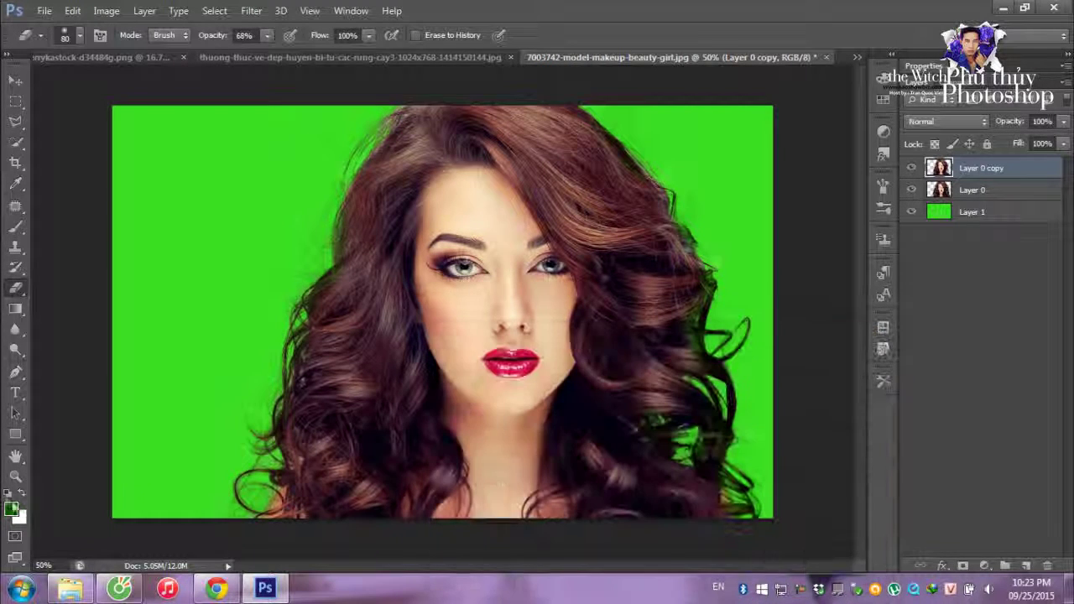
{"action": "left_click", "coordinate": [15, 311]}
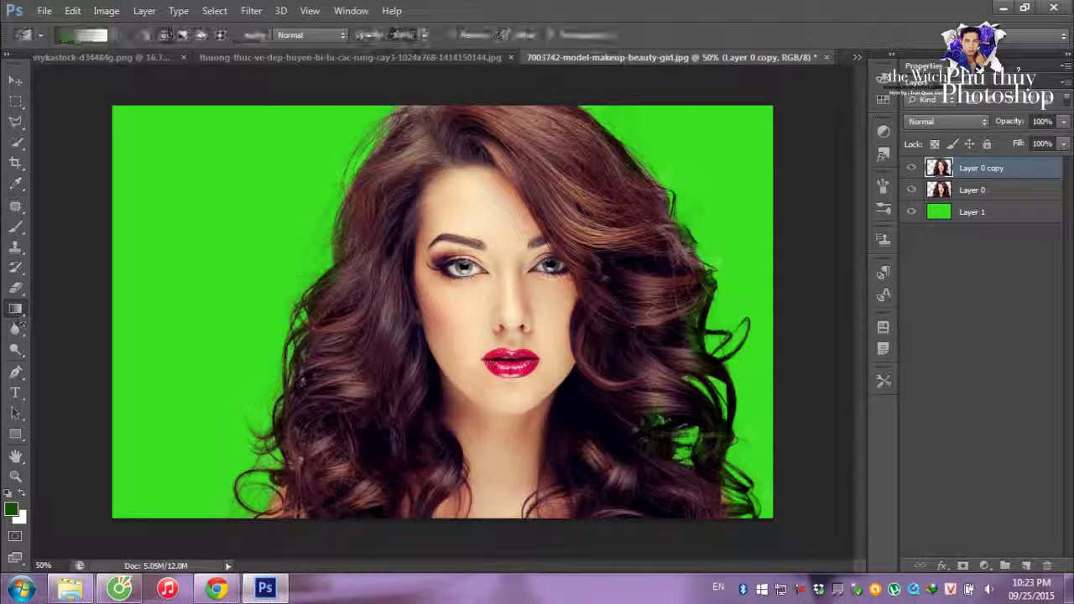
{"action": "left_click", "coordinate": [971, 213]}
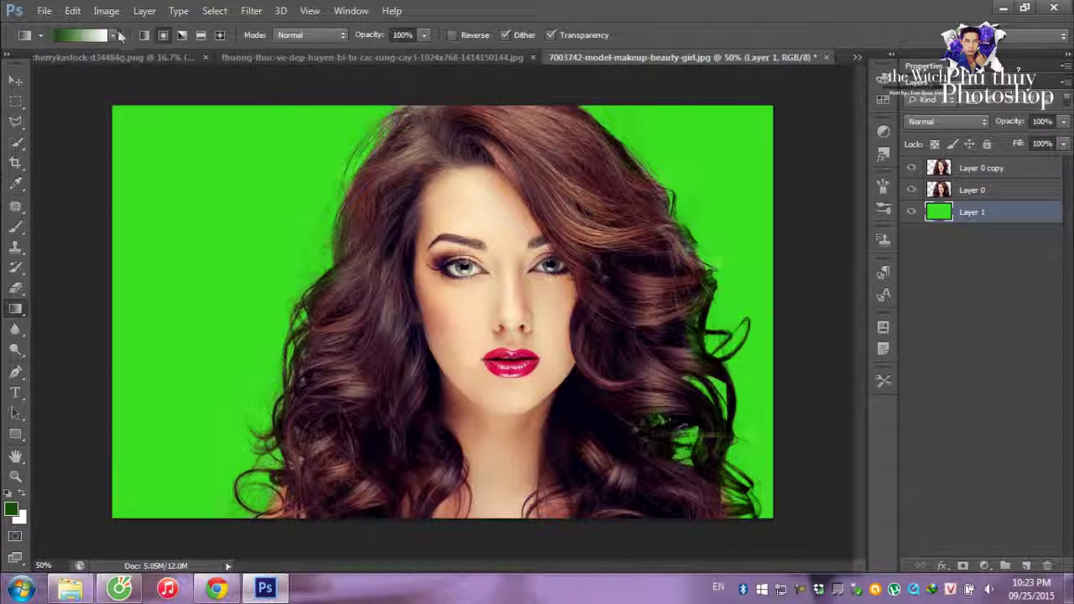
Step: Draw a green-to-white linear gradient across Layer 1, redrawing it with green at upper left
{"action": "left_click_drag", "start_coordinate": [273, 209], "coordinate": [561, 533]}
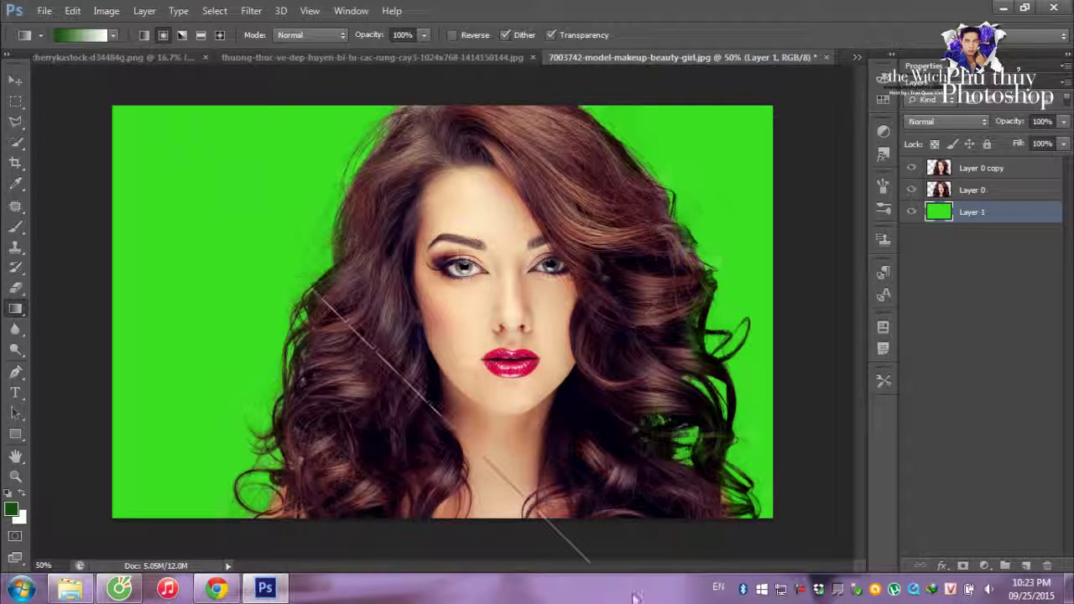
{"action": "left_click_drag", "start_coordinate": [618, 193], "coordinate": [522, 466]}
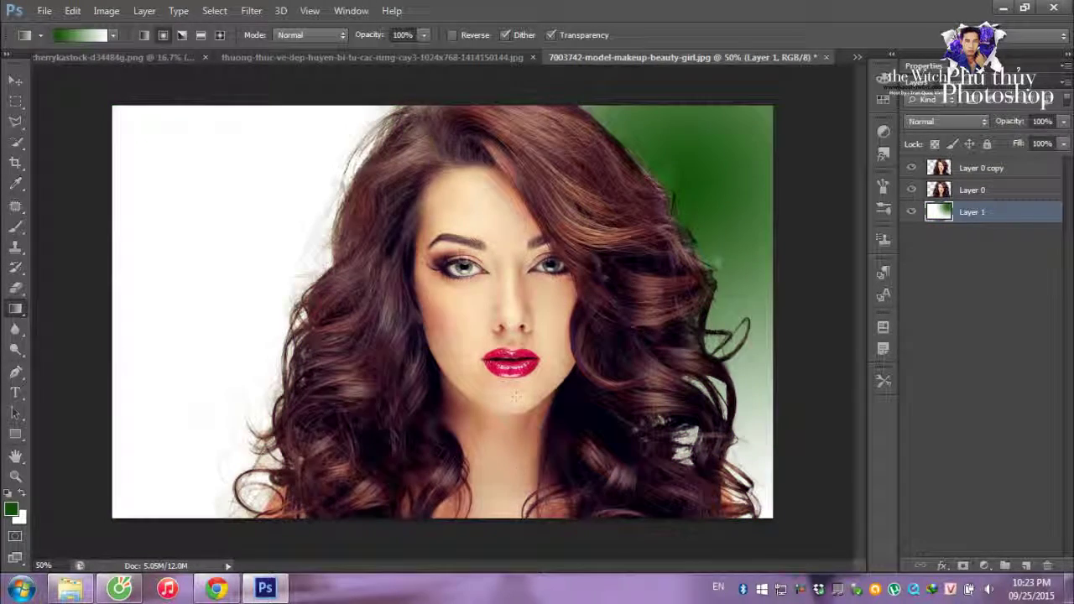
{"action": "left_click_drag", "start_coordinate": [339, 186], "coordinate": [404, 471]}
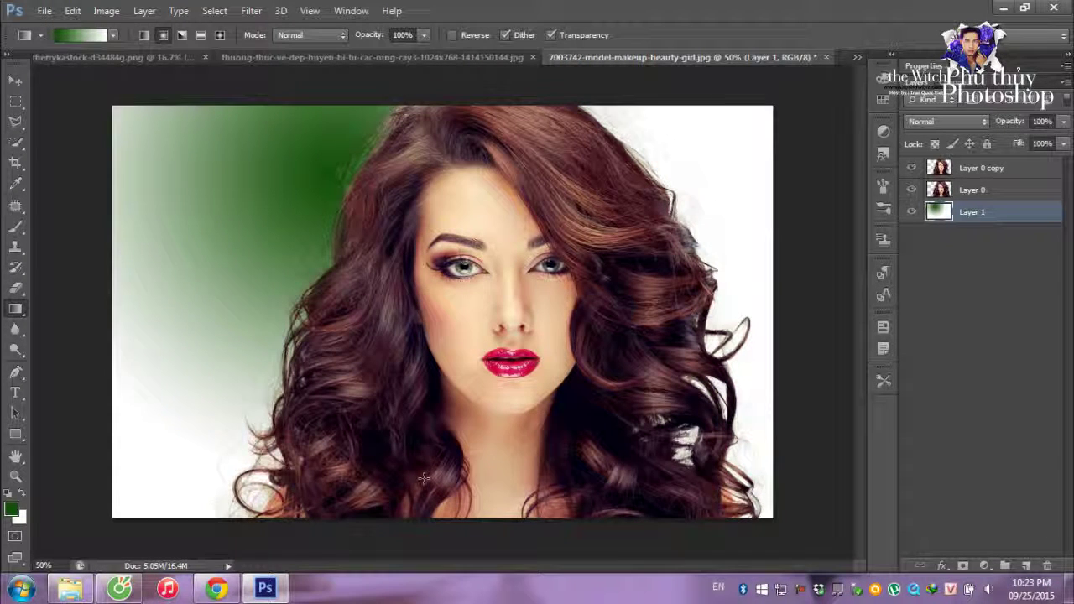
Step: Redraw Layer 1's gradient as dark green fading to pale, then select the whole canvas
{"action": "left_click", "coordinate": [948, 189]}
{"action": "key", "text": "shift+alt+m"}
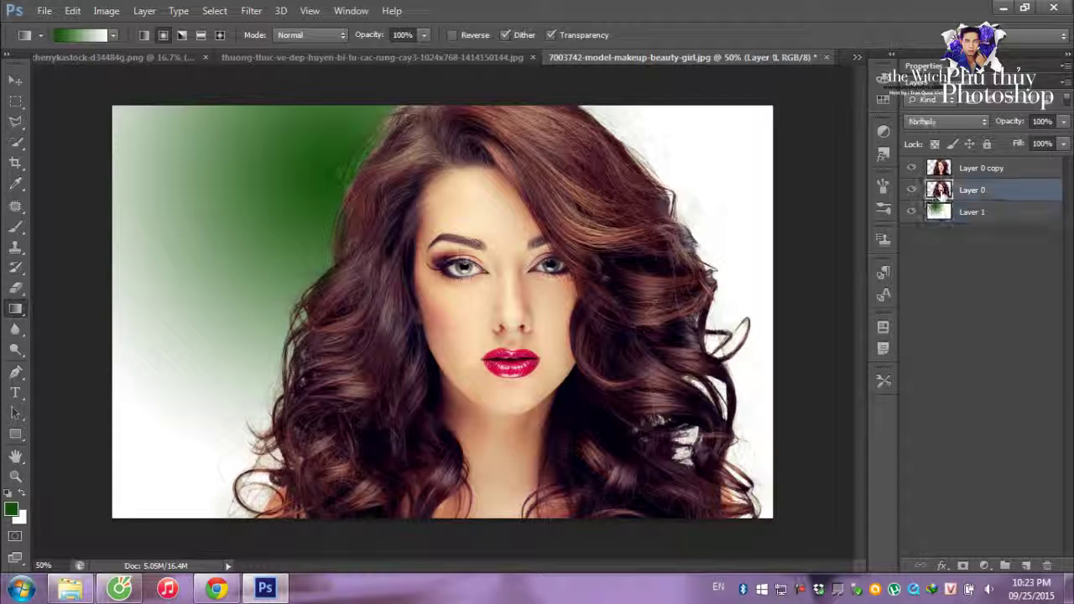
{"action": "left_click", "coordinate": [15, 288]}
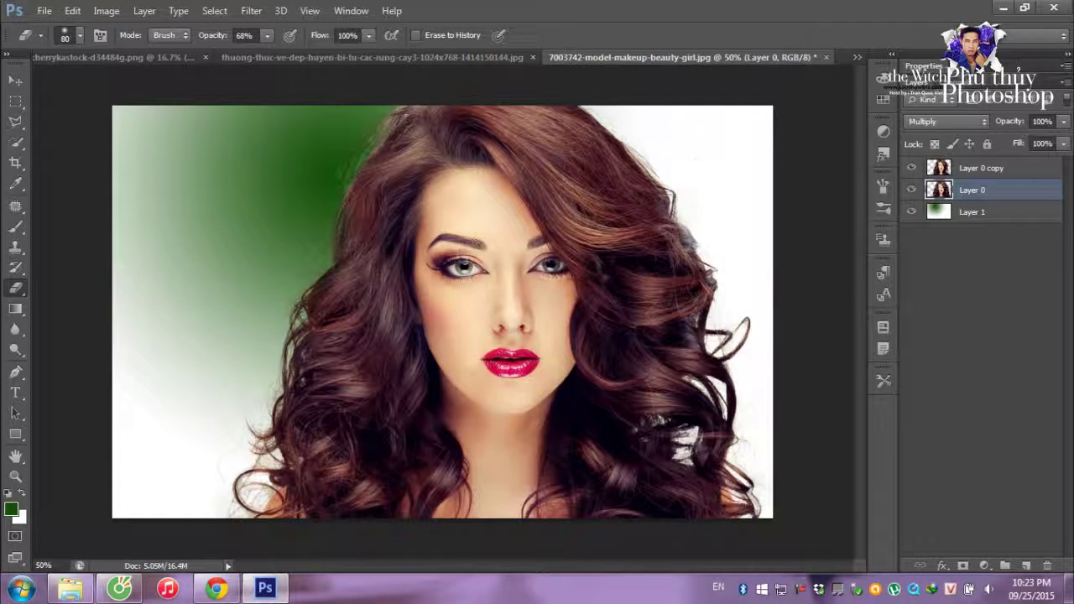
{"action": "left_click", "coordinate": [970, 214]}
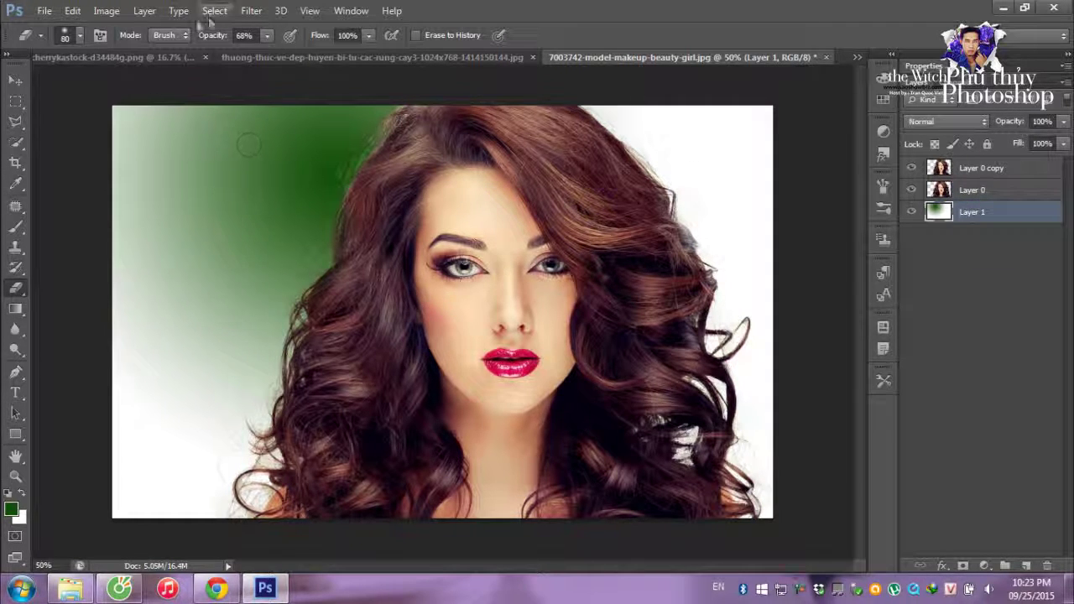
{"action": "left_click", "coordinate": [15, 308]}
{"action": "left_click_drag", "start_coordinate": [206, 193], "coordinate": [765, 594]}
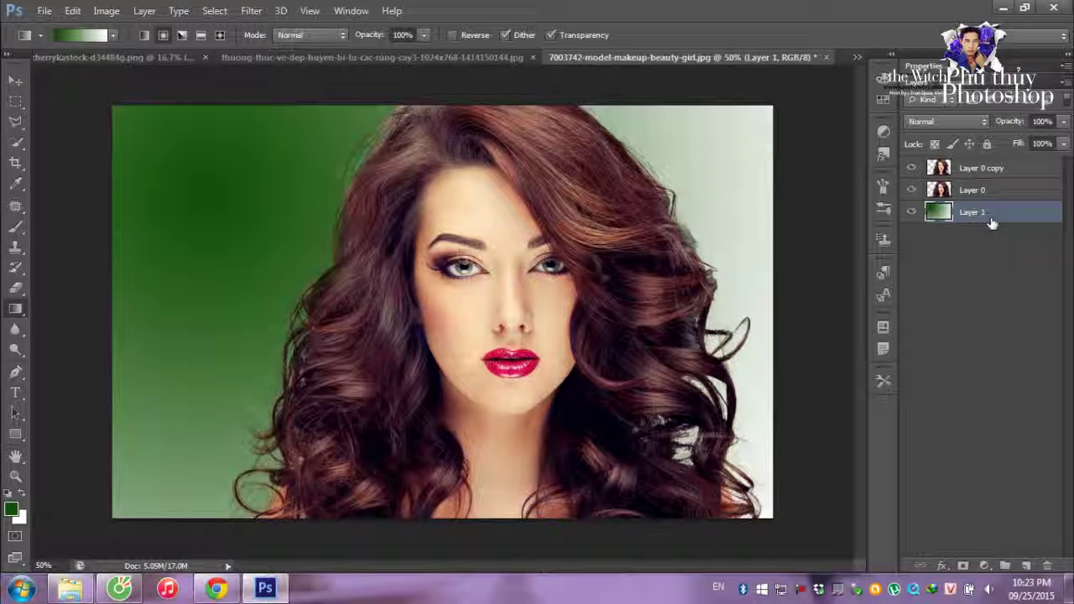
{"action": "key", "text": "ctrl+a"}
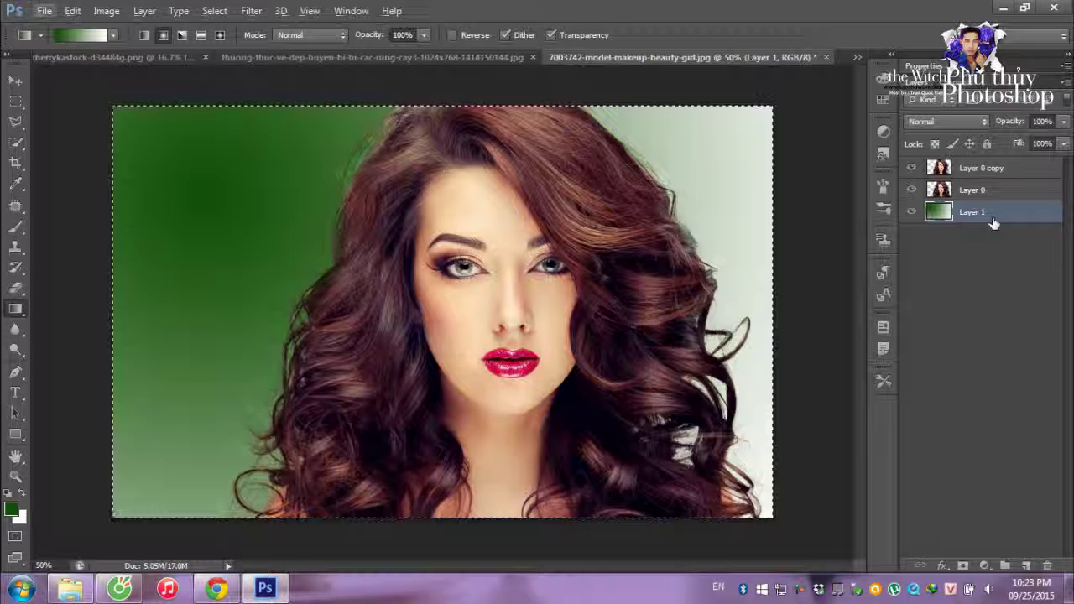
Step: Fill Layer 1 with solid dark green, deselect, undo a test erase, then target Layer 0 copy
{"action": "key", "text": "alt+BackSpace"}
{"action": "key", "text": "ctrl+d"}
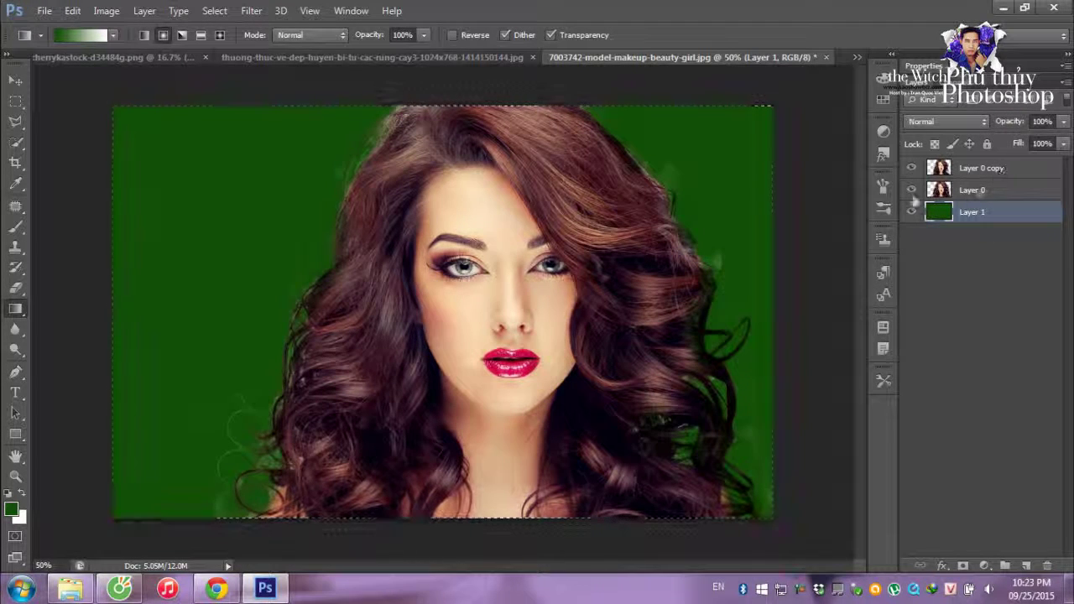
{"action": "left_click", "coordinate": [15, 288]}
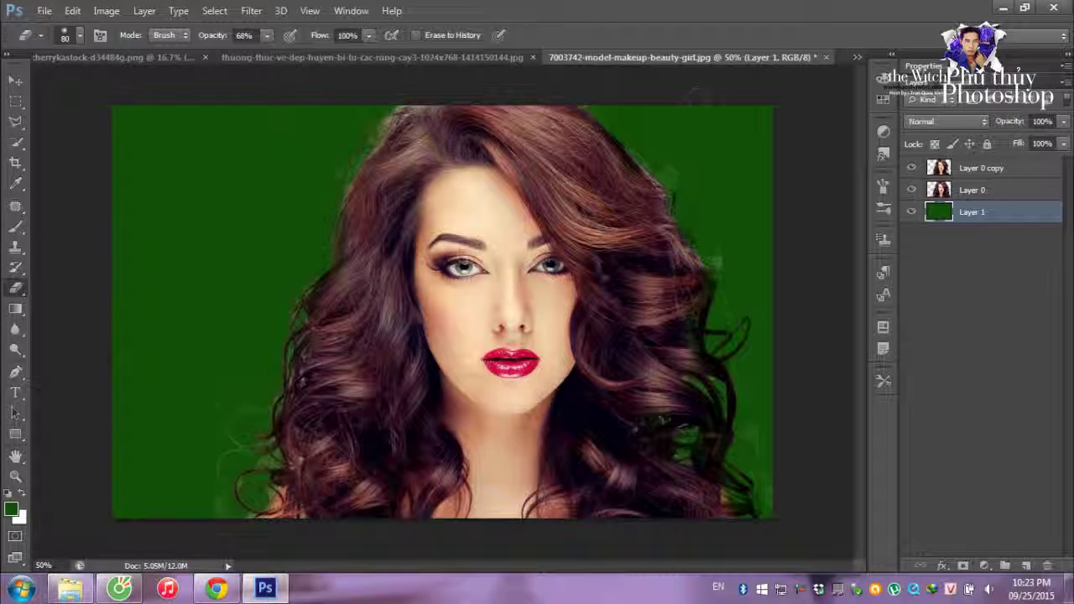
{"action": "left_click_drag", "start_coordinate": [663, 138], "coordinate": [709, 225]}
{"action": "key", "text": "ctrl+z"}
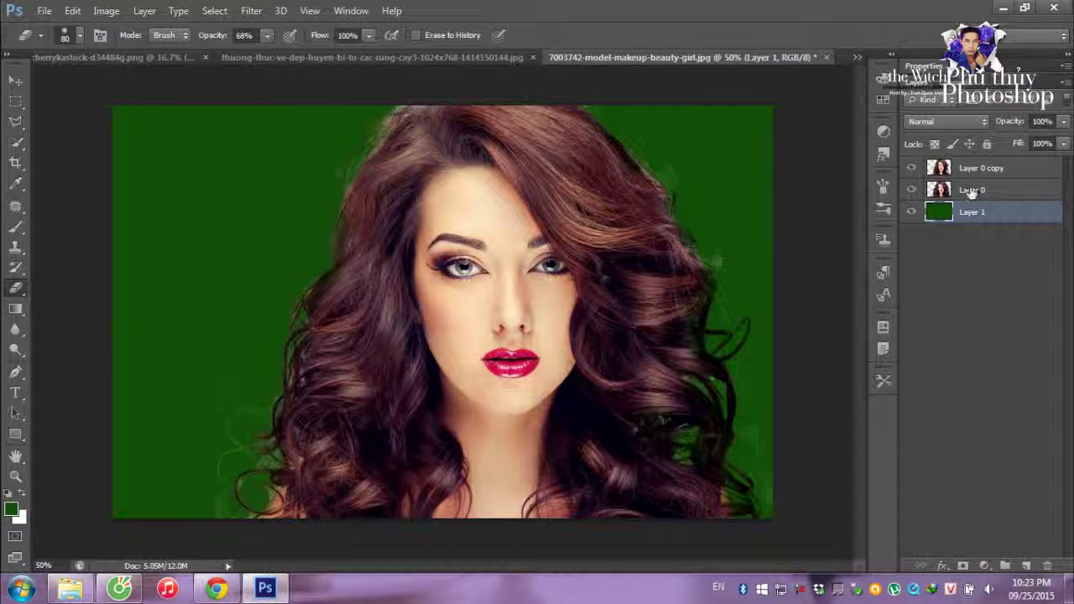
{"action": "left_click", "coordinate": [972, 189]}
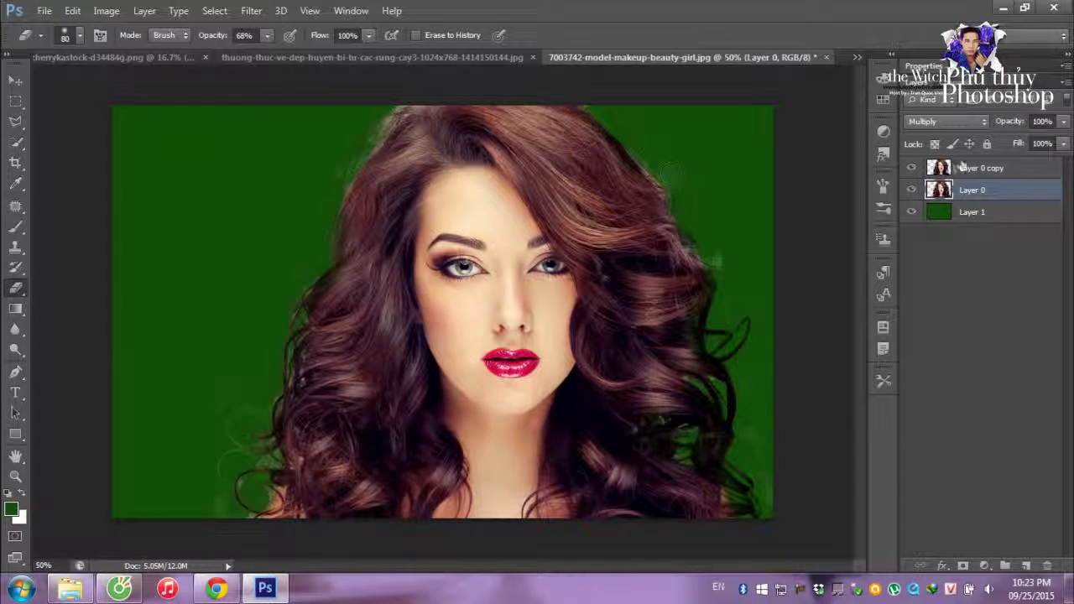
{"action": "left_click", "coordinate": [963, 166]}
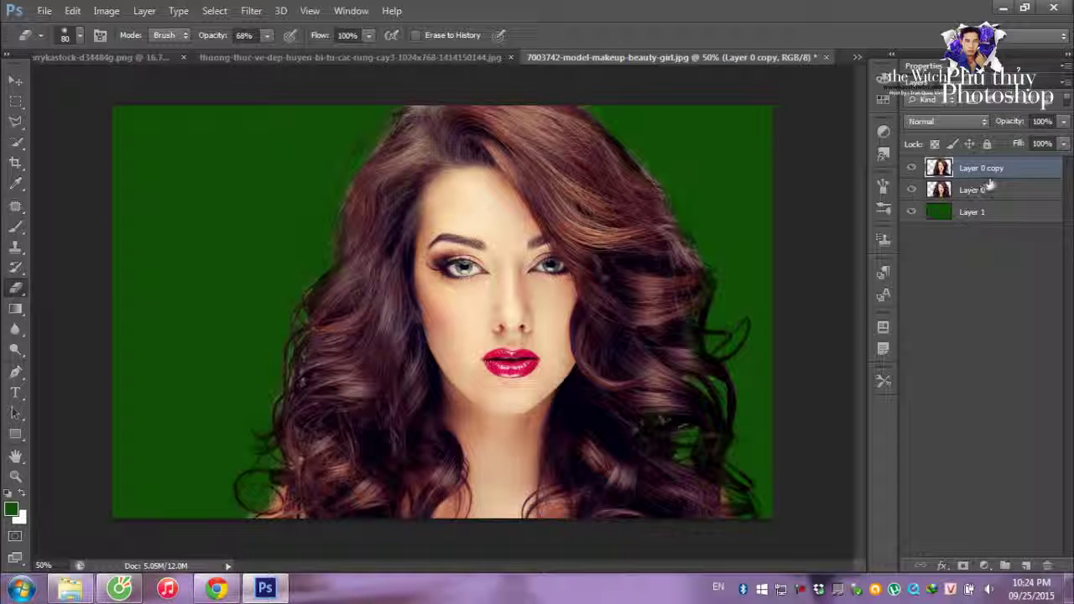
Step: Paste the forest photo above Layer 1 as Layer 2, scaled to about 180% to fill the canvas
{"action": "left_click", "coordinate": [416, 56]}
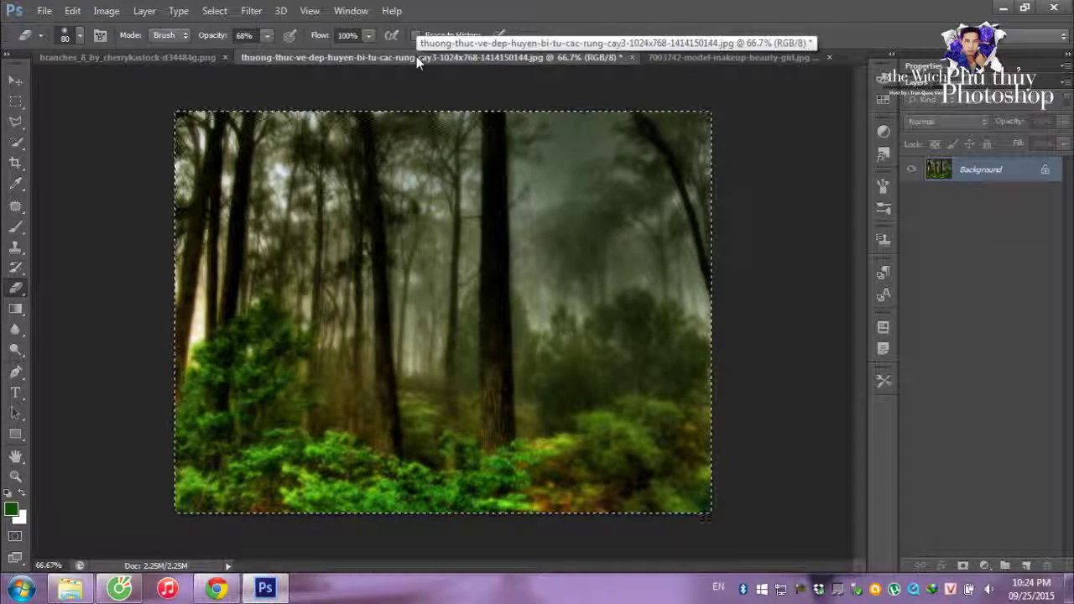
{"action": "left_click", "coordinate": [691, 58]}
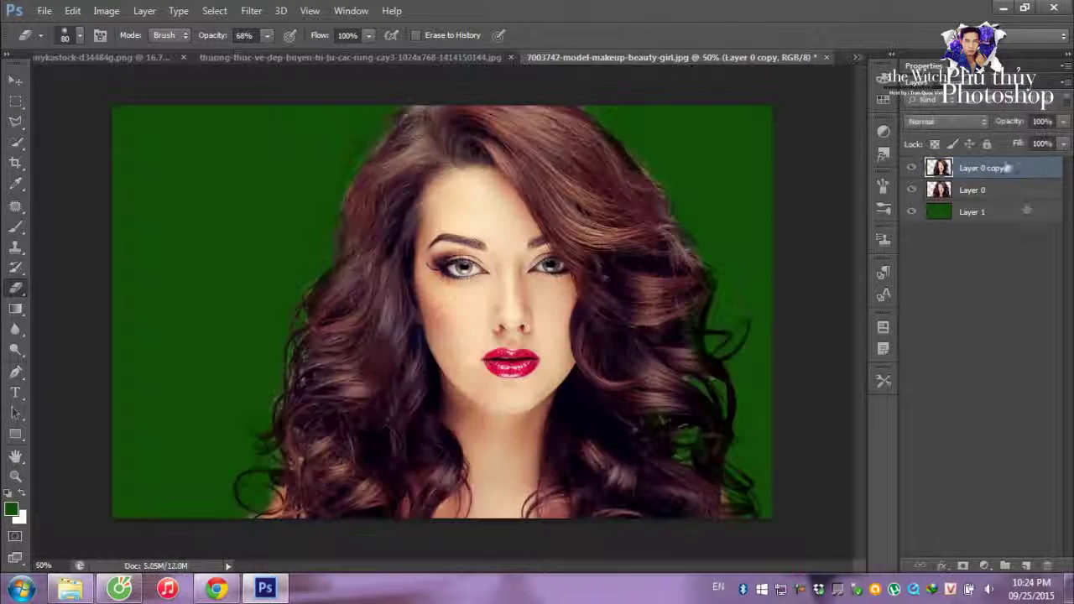
{"action": "left_click", "coordinate": [1019, 220]}
{"action": "key", "text": "ctrl+v"}
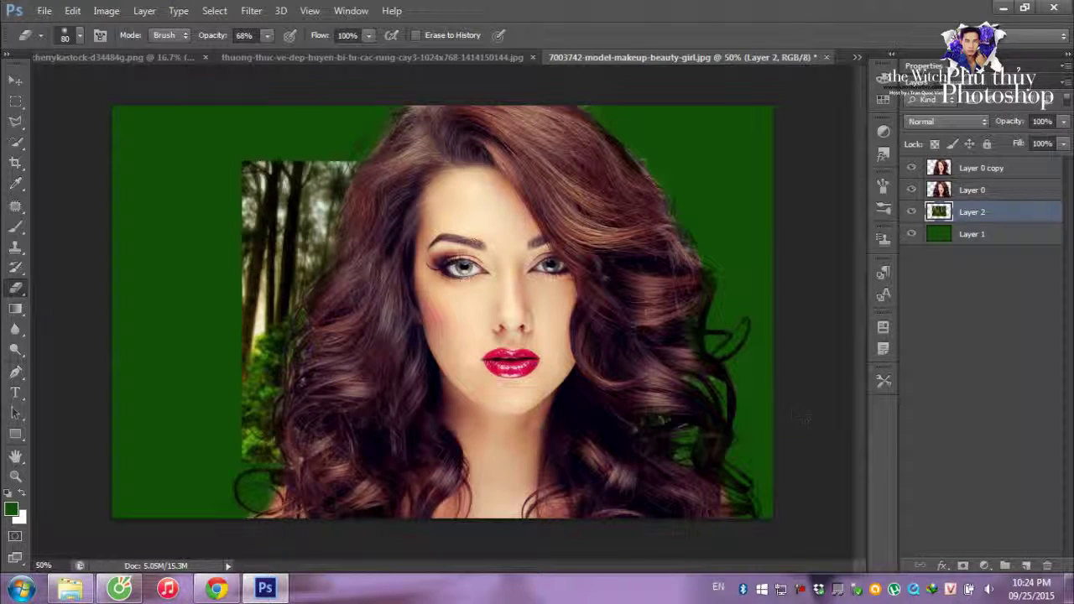
{"action": "key", "text": "ctrl+t"}
{"action": "left_click_drag", "start_coordinate": [241, 162], "coordinate": [65, 58]}
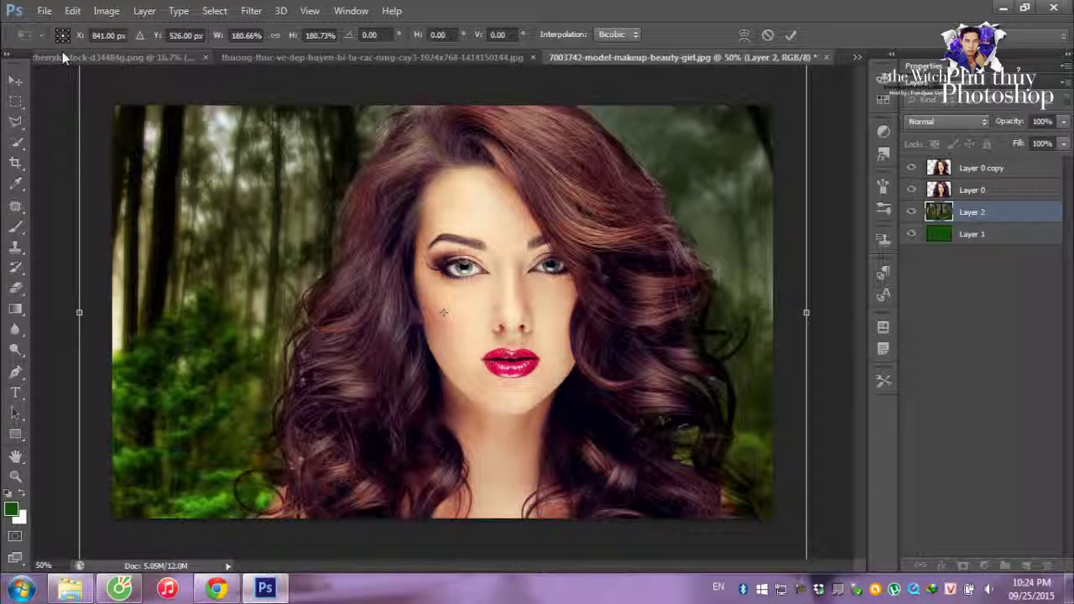
{"action": "key", "text": "Return"}
{"action": "key", "text": "e"}
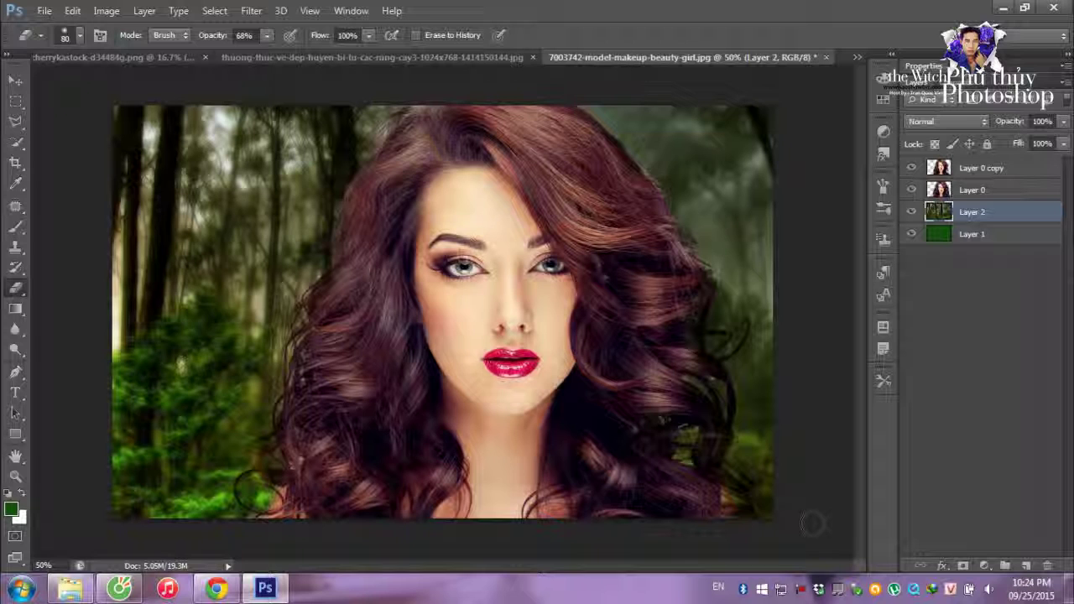
Step: Paste the leafy branches image into the model document and move Layer 3 to the top
{"action": "left_click", "coordinate": [62, 58]}
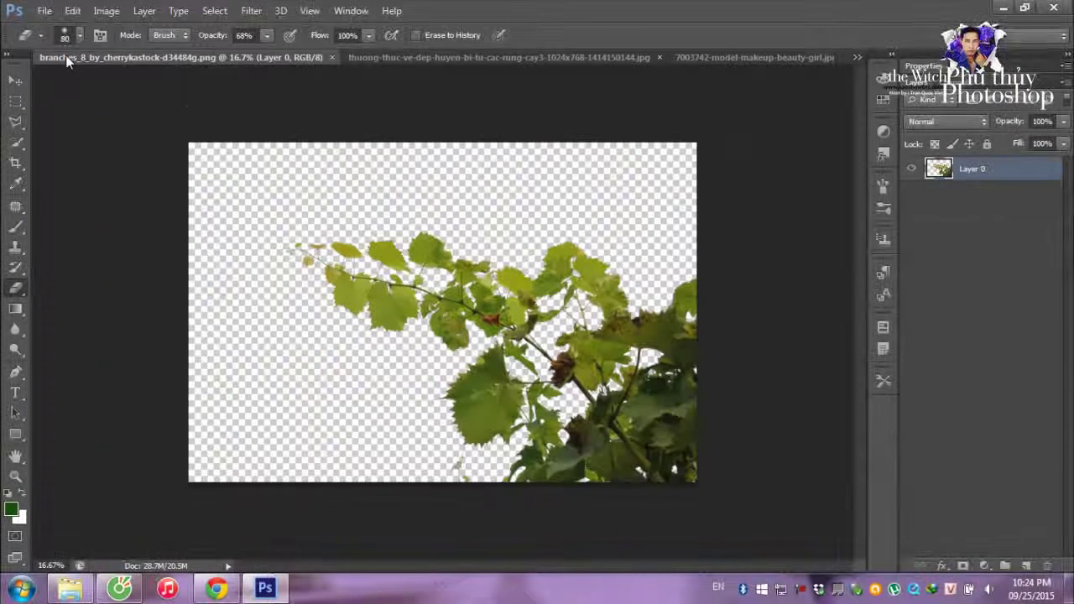
{"action": "left_click", "coordinate": [676, 57]}
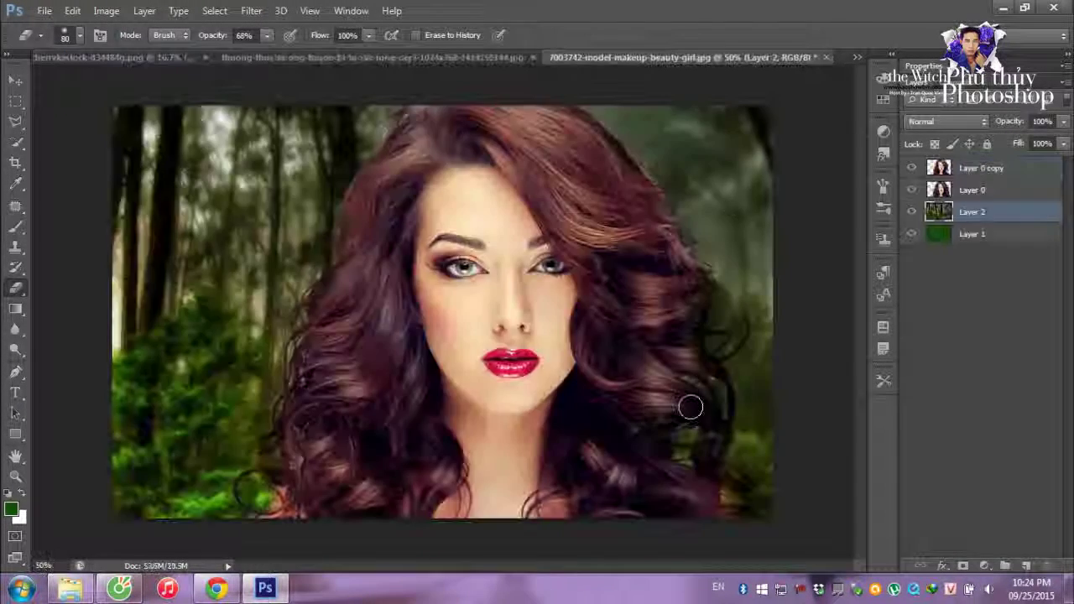
{"action": "key", "text": "ctrl+v"}
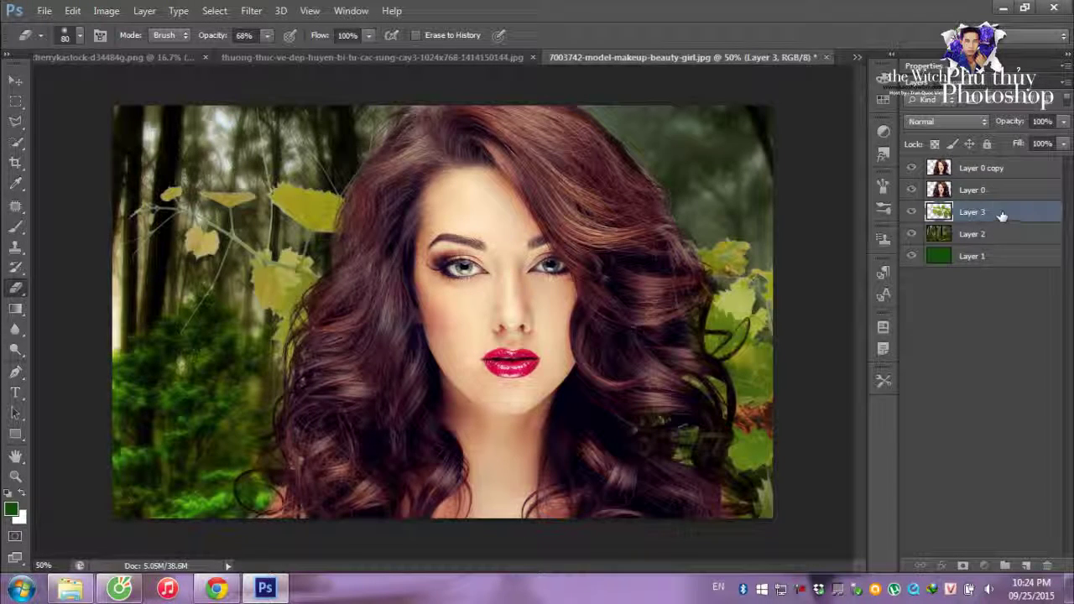
{"action": "mouse_move", "coordinate": [1001, 216]}
{"action": "left_mouse_down"}
{"action": "mouse_move", "coordinate": [973, 179]}
{"action": "mouse_move", "coordinate": [988, 170]}
{"action": "left_mouse_up"}
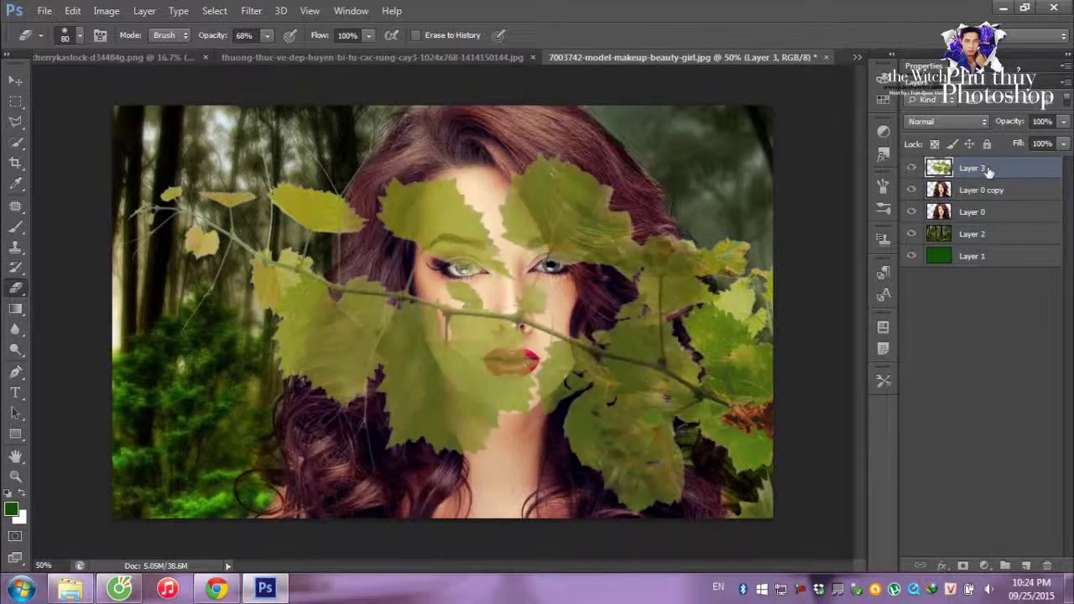
Step: Scale the leaves to about 64% and rotate them about 44 degrees onto the right edge
{"action": "key", "text": "ctrl+t"}
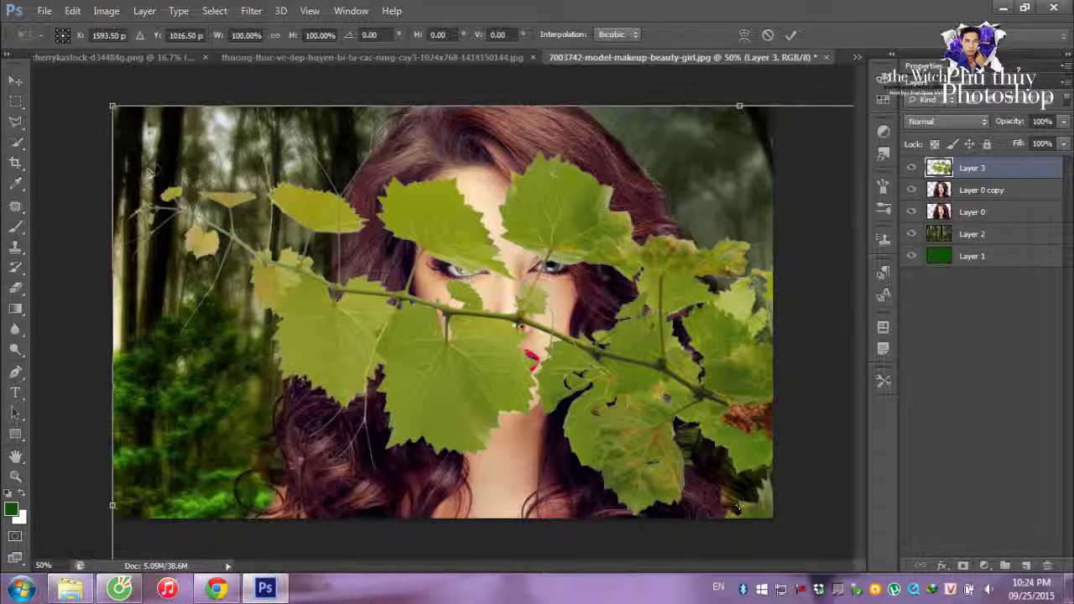
{"action": "left_click_drag", "start_coordinate": [113, 107], "coordinate": [592, 347]}
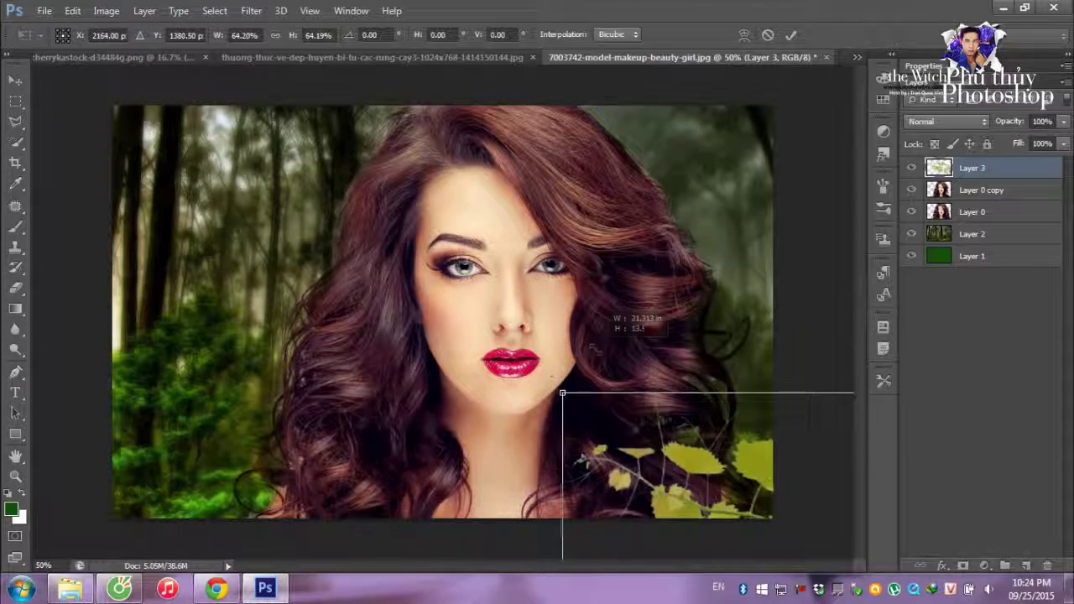
{"action": "mouse_move", "coordinate": [717, 385]}
{"action": "left_mouse_down"}
{"action": "mouse_move", "coordinate": [762, 404]}
{"action": "mouse_move", "coordinate": [627, 303]}
{"action": "left_mouse_up"}
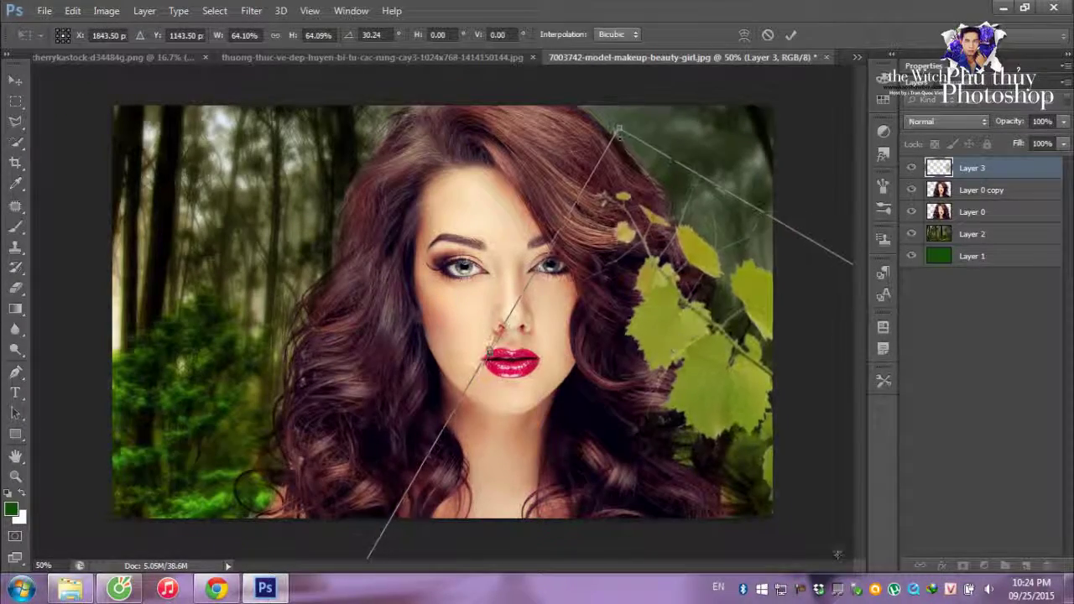
{"action": "left_click_drag", "start_coordinate": [621, 132], "coordinate": [644, 103]}
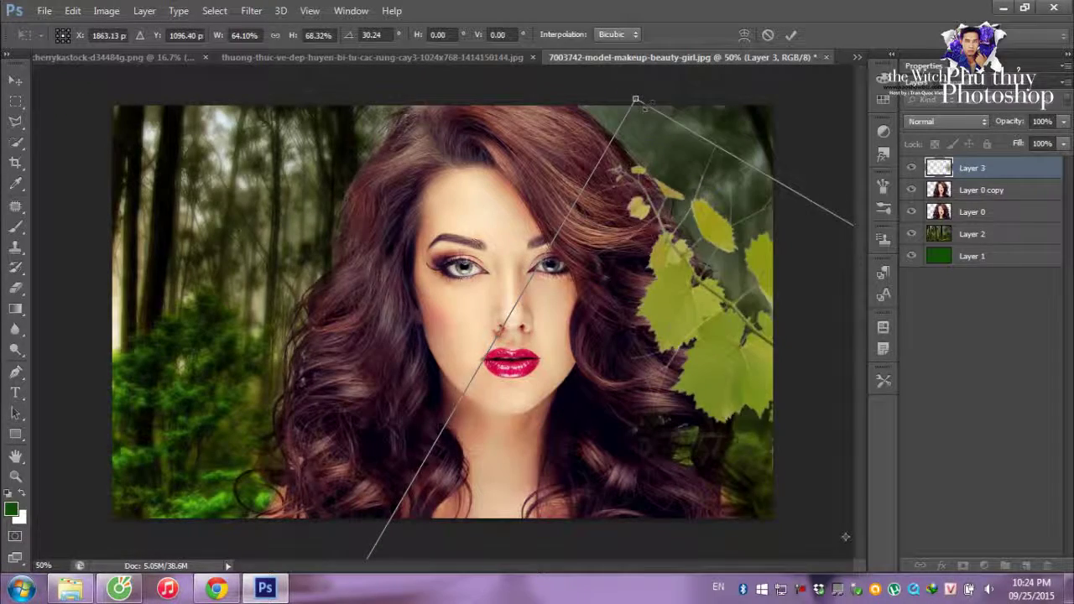
{"action": "key", "text": "ctrl+z"}
{"action": "mouse_move", "coordinate": [636, 99]}
{"action": "left_mouse_down"}
{"action": "mouse_move", "coordinate": [784, 346]}
{"action": "mouse_move", "coordinate": [720, 357]}
{"action": "left_mouse_up"}
{"action": "key", "text": "Return"}
Step: Apply a Gaussian Blur with 3.8-pixel radius to the Layer 3 leaves
{"action": "key", "text": "e"}
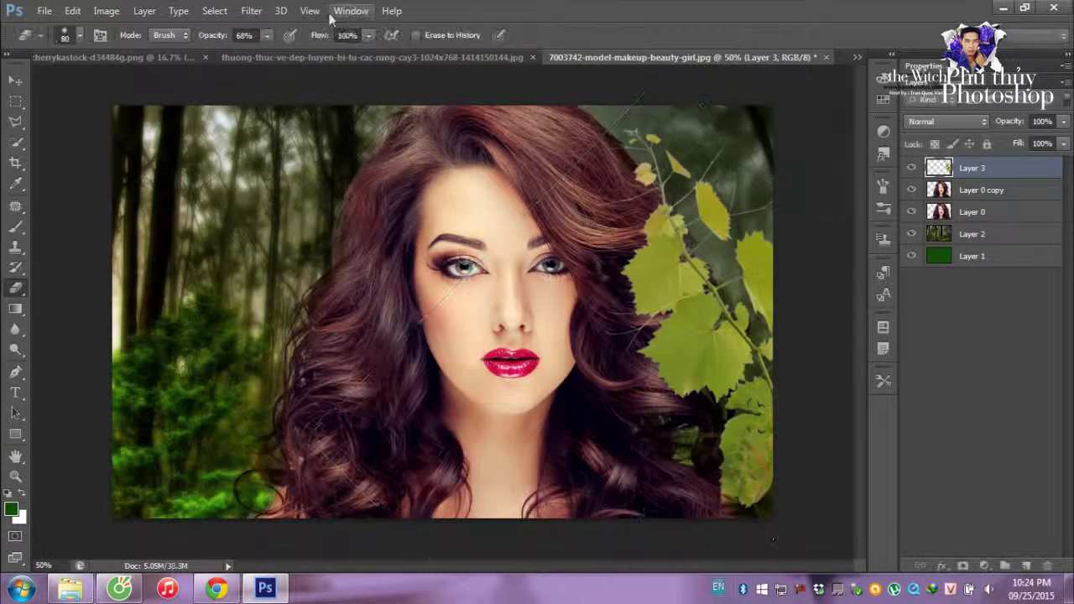
{"action": "left_click", "coordinate": [251, 10]}
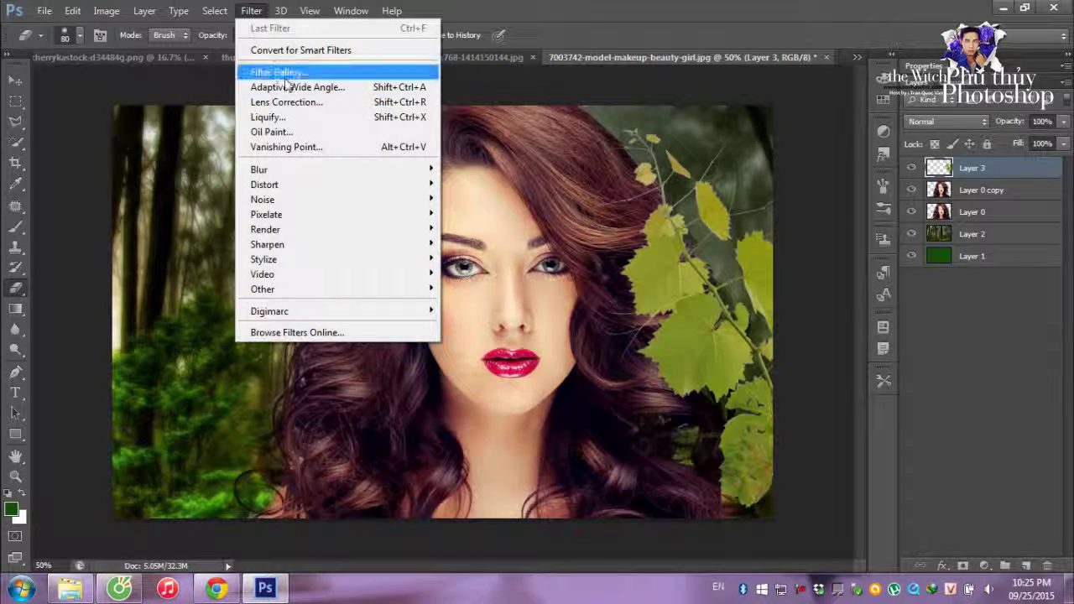
{"action": "mouse_move", "coordinate": [258, 169]}
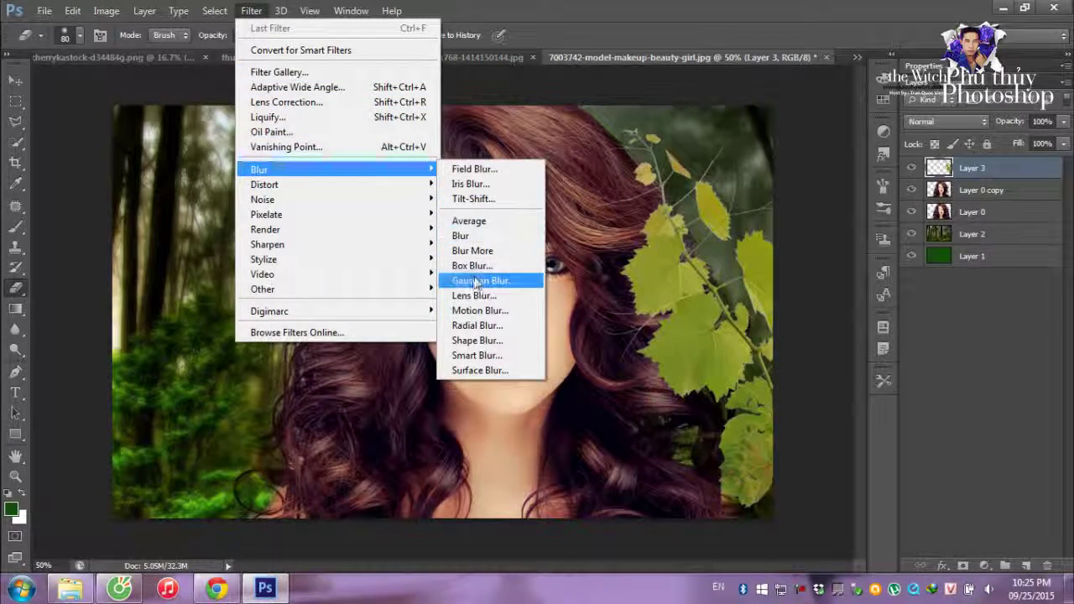
{"action": "left_click", "coordinate": [475, 282]}
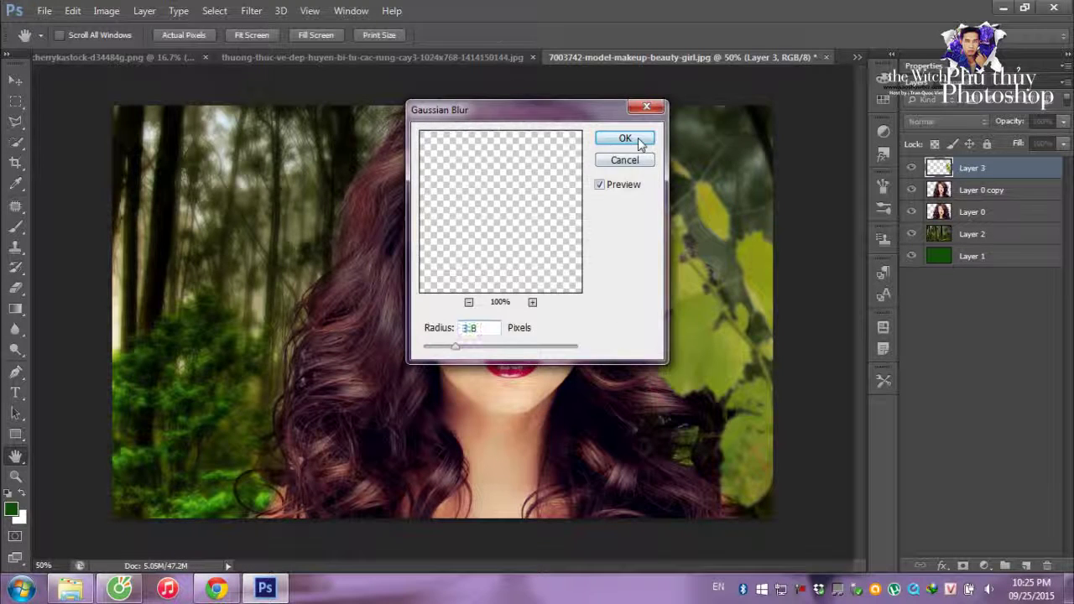
{"action": "left_click", "coordinate": [638, 142]}
{"action": "key", "text": "e"}
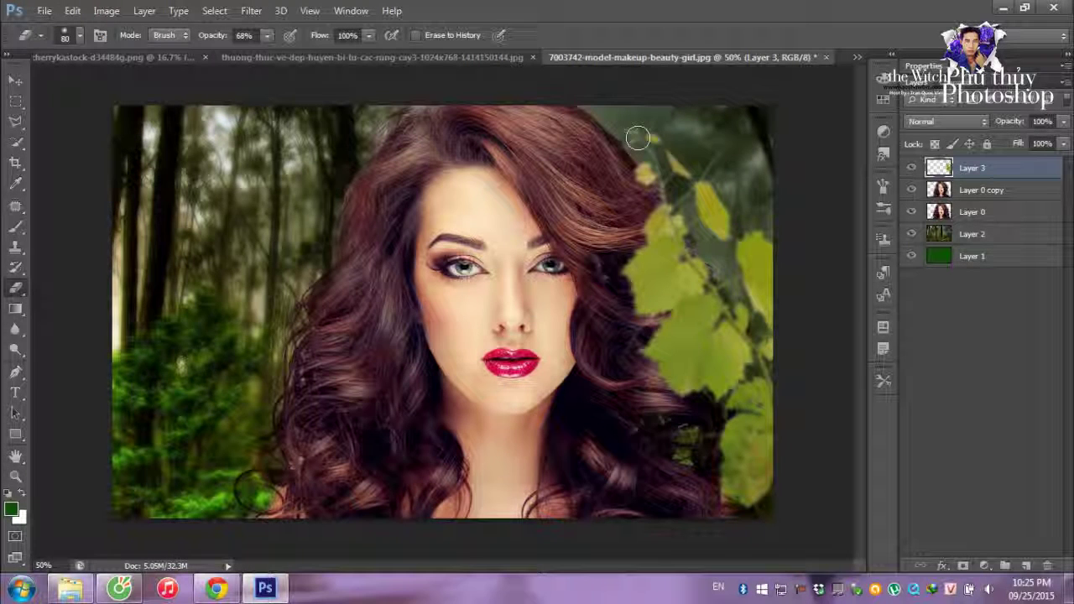